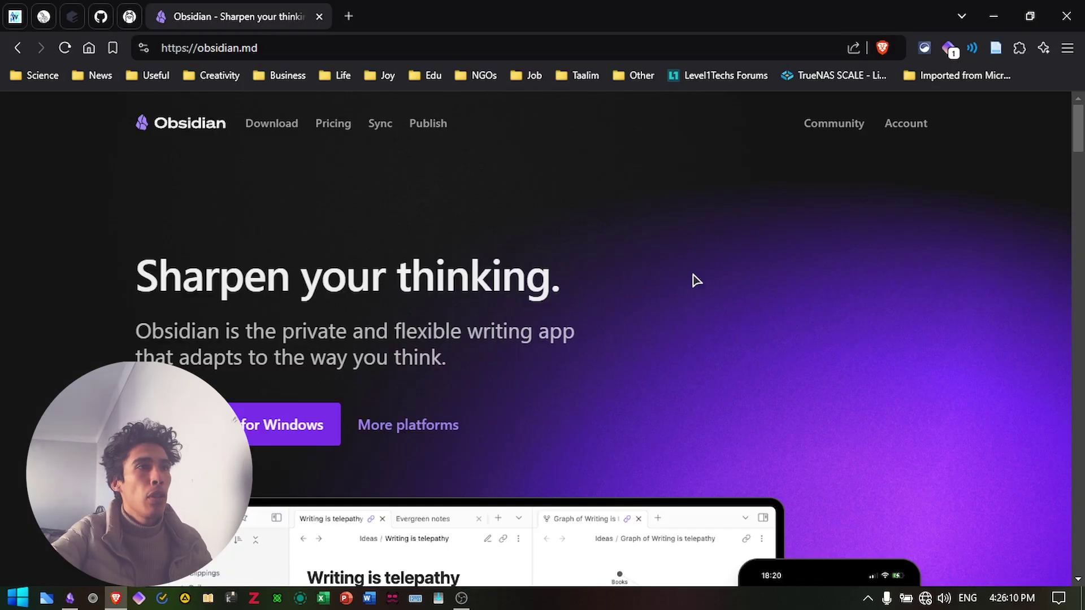
- Go to obsidian.md's Windows download page and scroll to the table of iOS, Android, Windows, Mac and Linux downloads
{"action": "left_click_drag", "start_coordinate": [198, 48], "coordinate": [284, 47]}
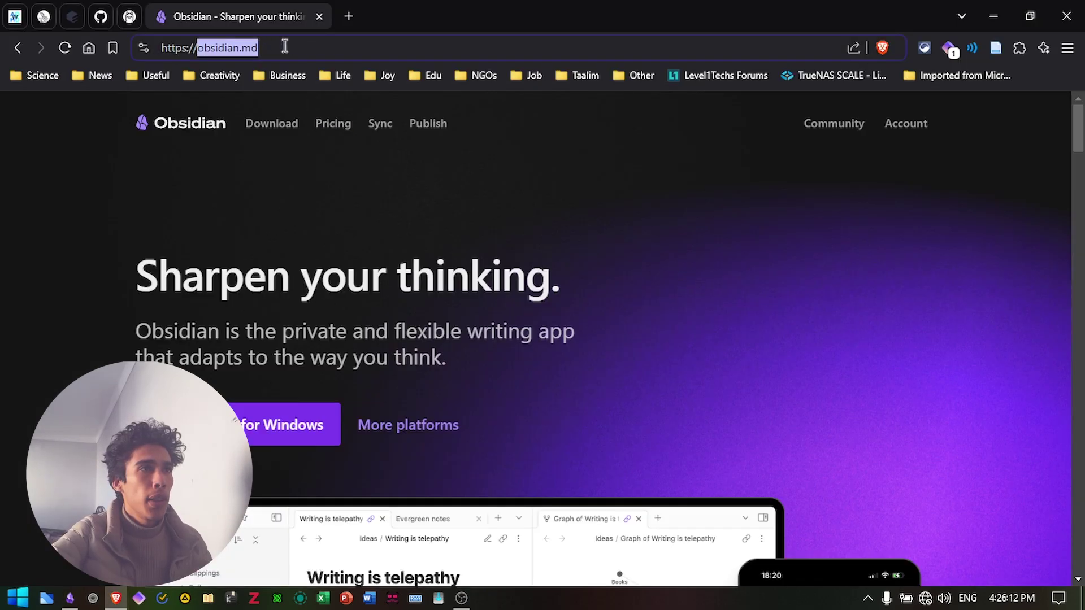
{"action": "left_click", "coordinate": [318, 110]}
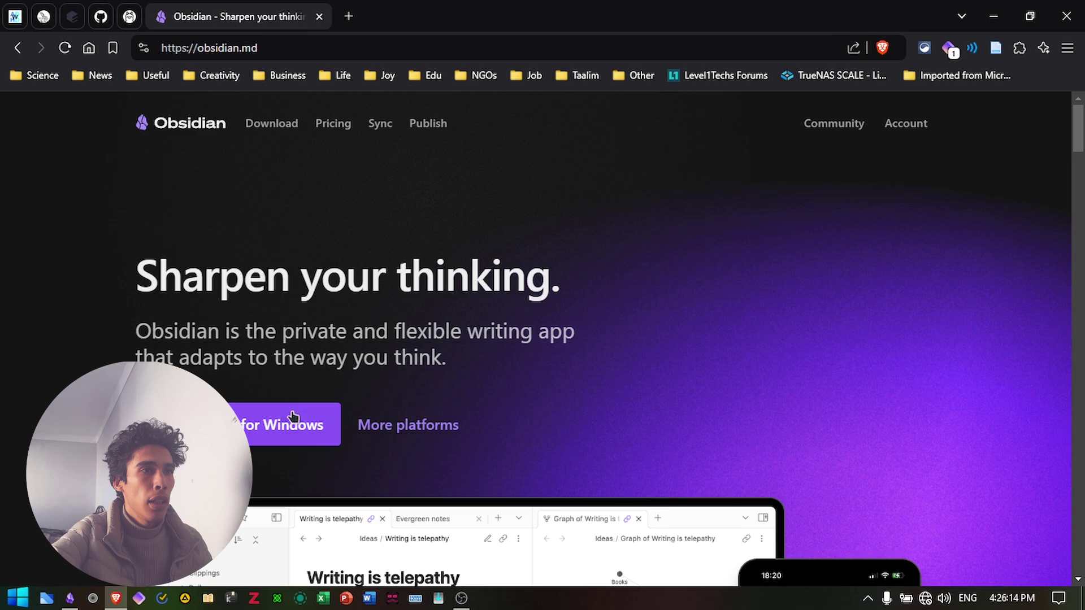
{"action": "left_click", "coordinate": [290, 429]}
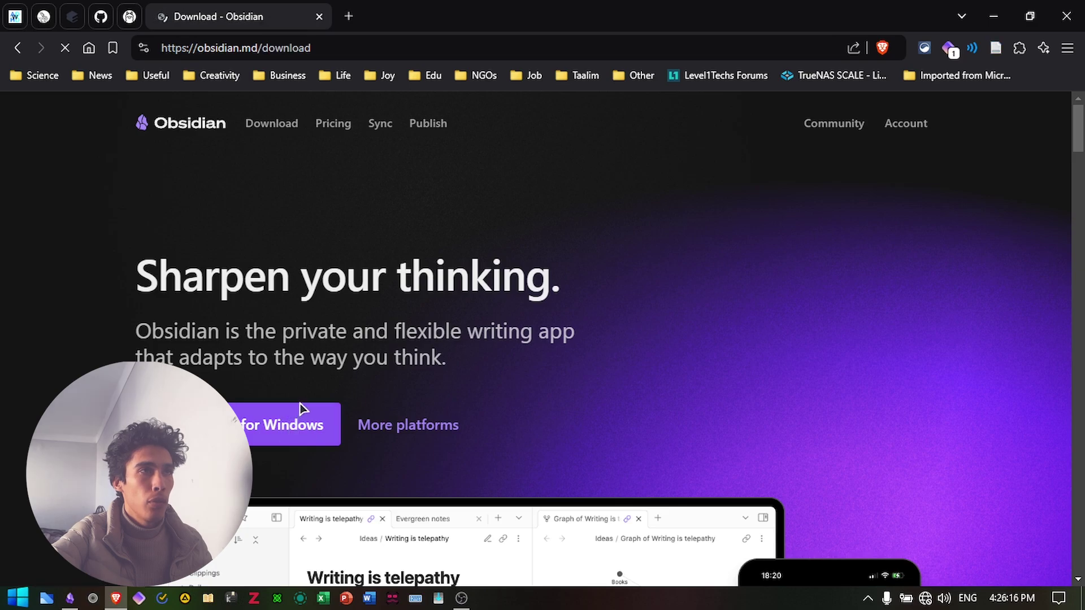
{"action": "scroll", "coordinate": [339, 384], "scroll_direction": "down", "scroll_amount": 8}
{"action": "scroll", "coordinate": [361, 351], "scroll_direction": "down", "scroll_amount": 2}
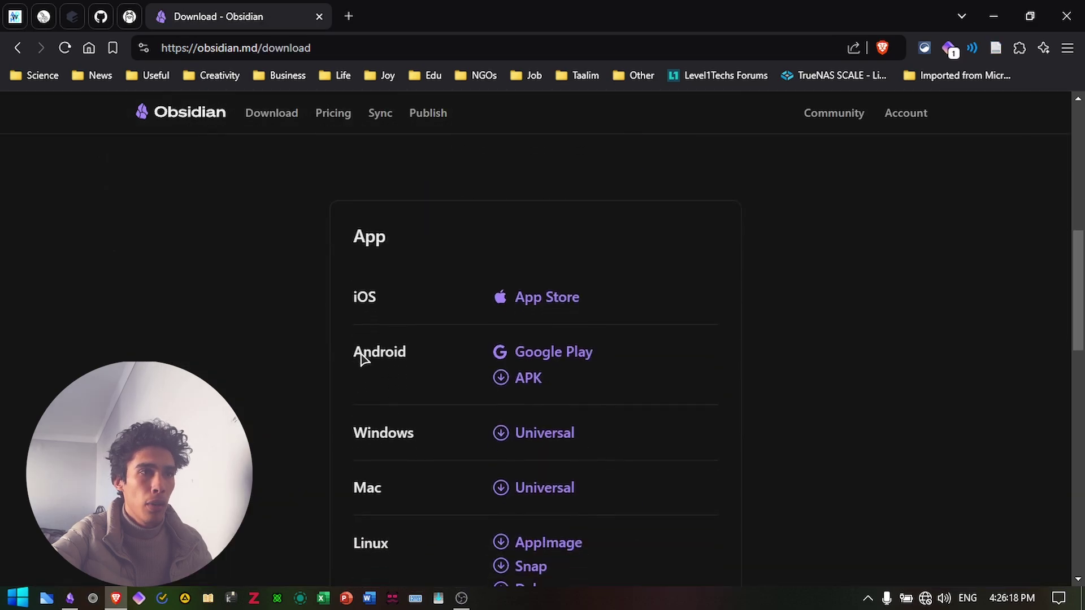
{"action": "scroll", "coordinate": [370, 312], "scroll_direction": "down", "scroll_amount": 1}
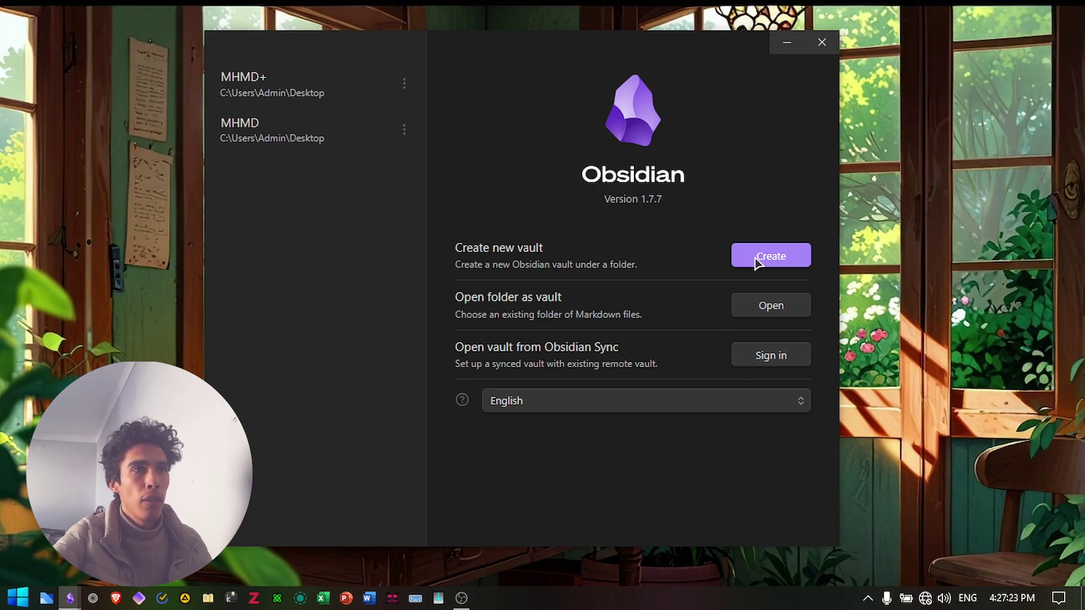
- Create a new vault called MHMD++ with the Desktop as its storage folder
{"action": "left_click", "coordinate": [758, 259]}
{"action": "left_click", "coordinate": [739, 303]}
{"action": "type", "text": "MHMD++"}
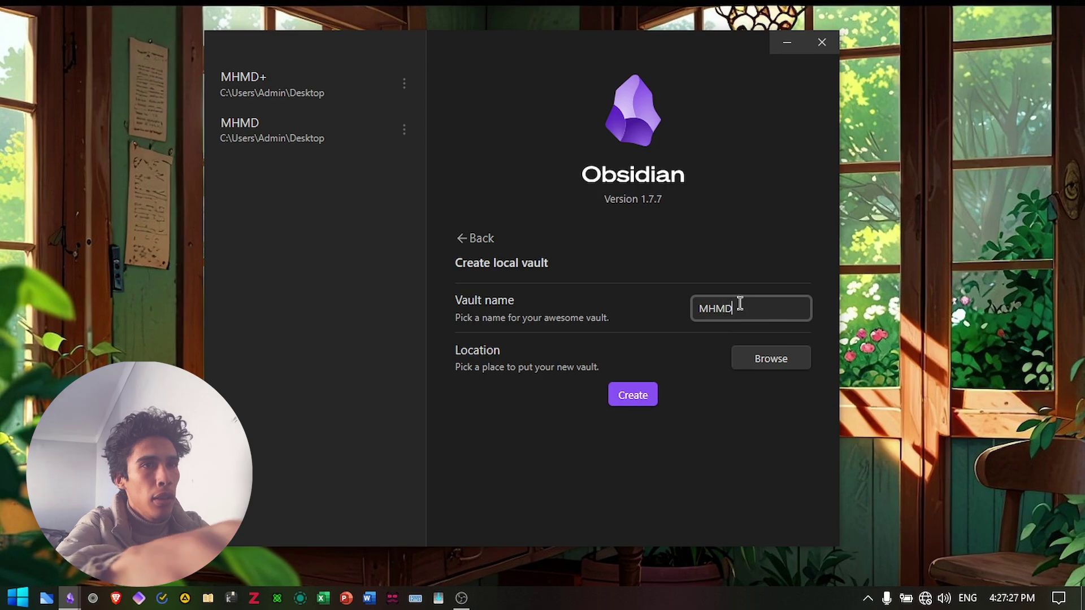
{"action": "left_click", "coordinate": [758, 367]}
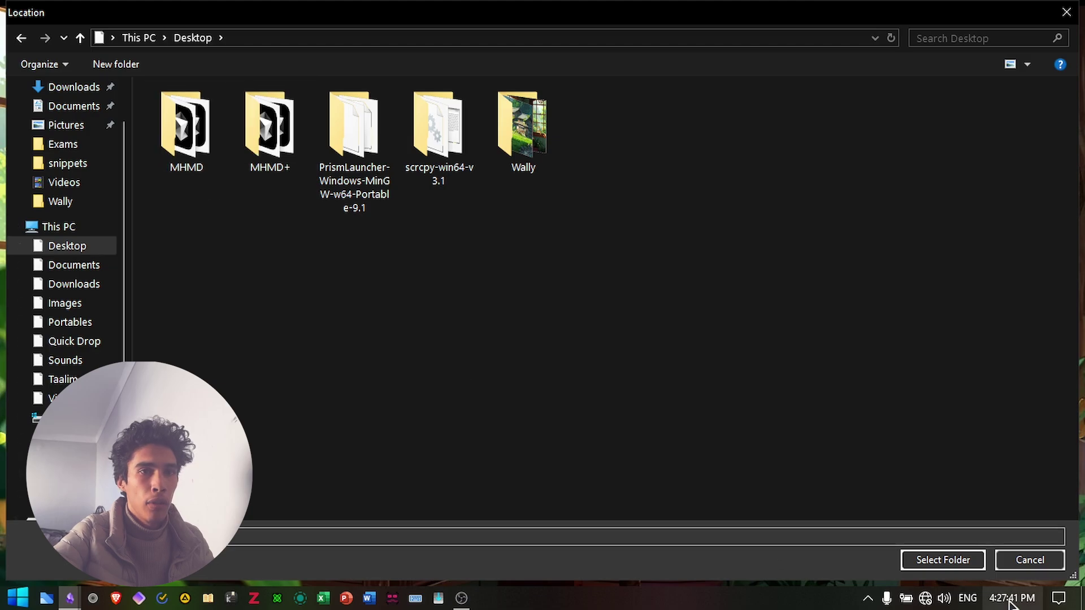
{"action": "left_click", "coordinate": [958, 566]}
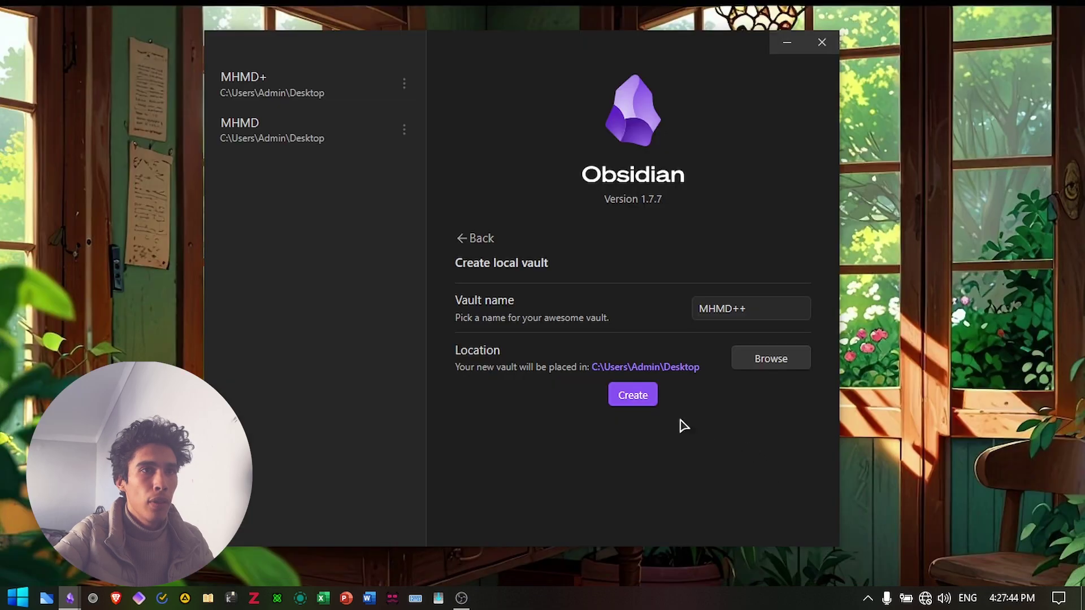
{"action": "left_click", "coordinate": [633, 395]}
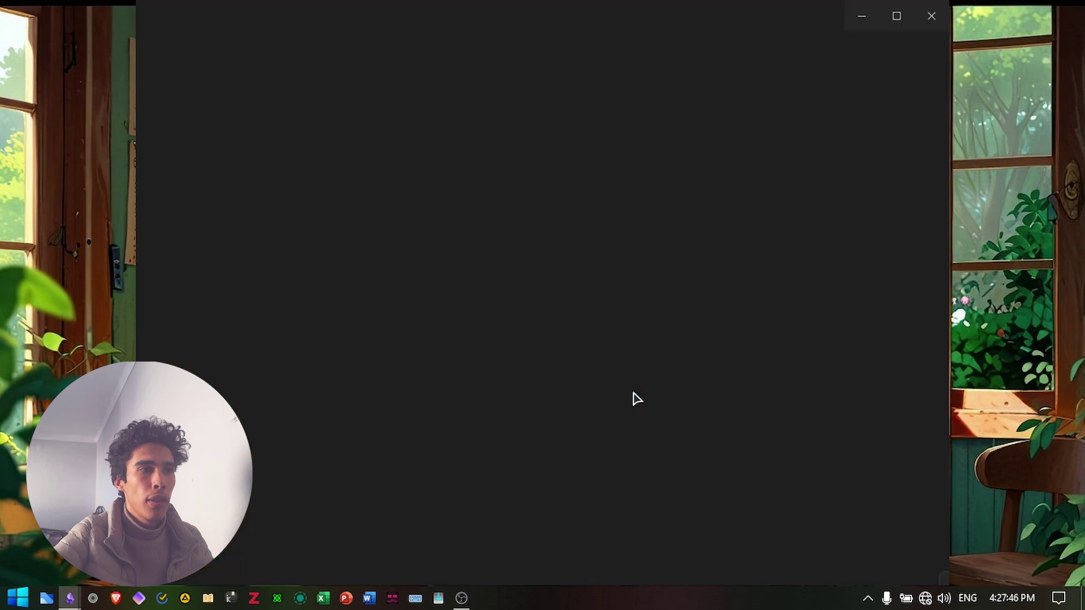
- Maximize the vault window, close Graph view, and add an Untitled note plus two new folders
{"action": "left_click", "coordinate": [895, 22]}
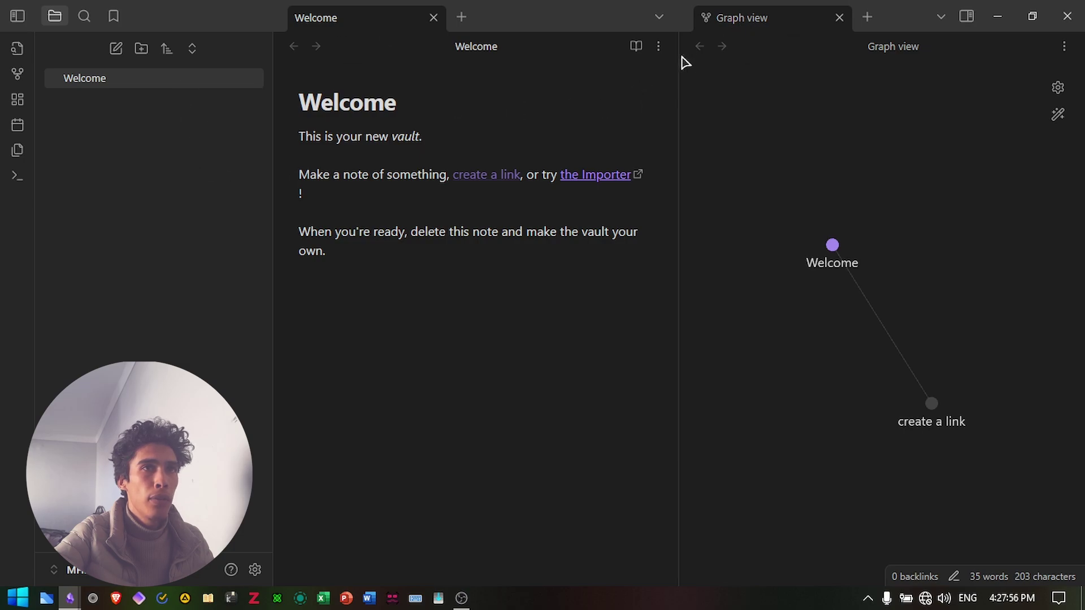
{"action": "left_click", "coordinate": [840, 18]}
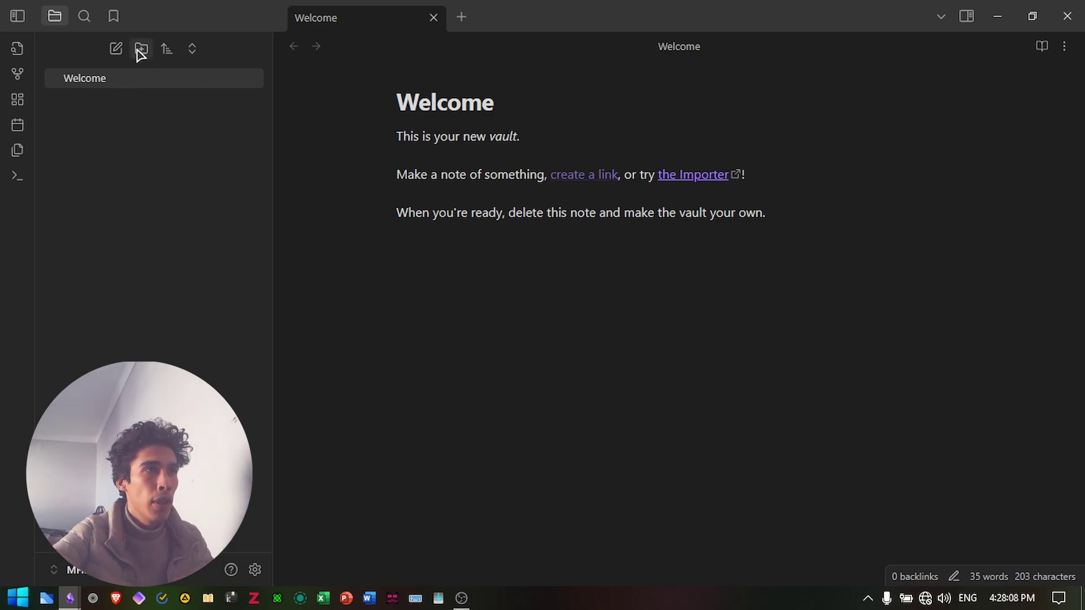
{"action": "left_click", "coordinate": [116, 49]}
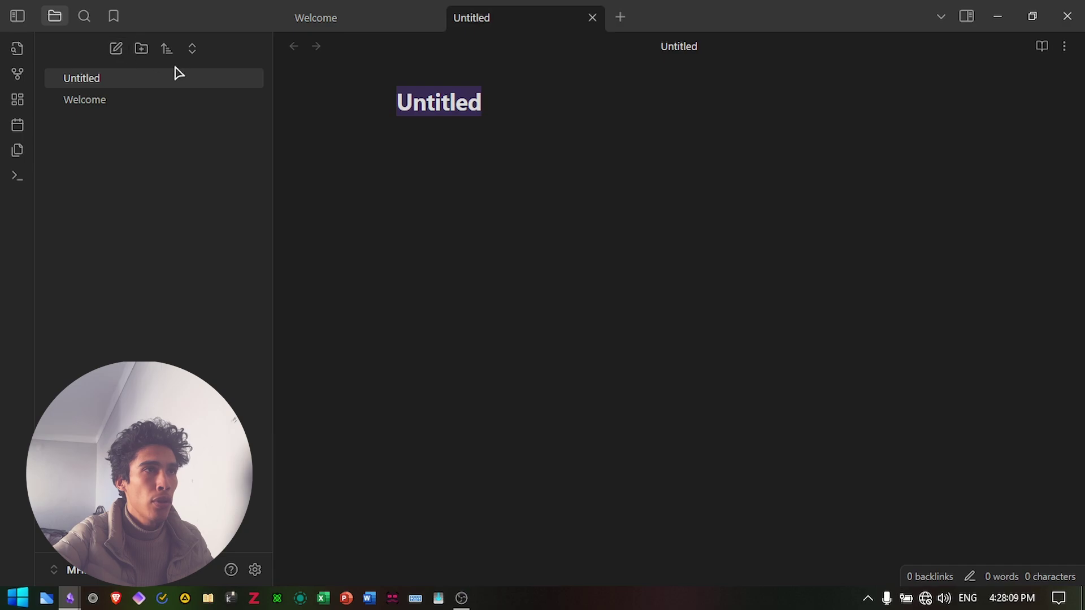
{"action": "left_click", "coordinate": [140, 50]}
{"action": "left_click", "coordinate": [140, 50]}
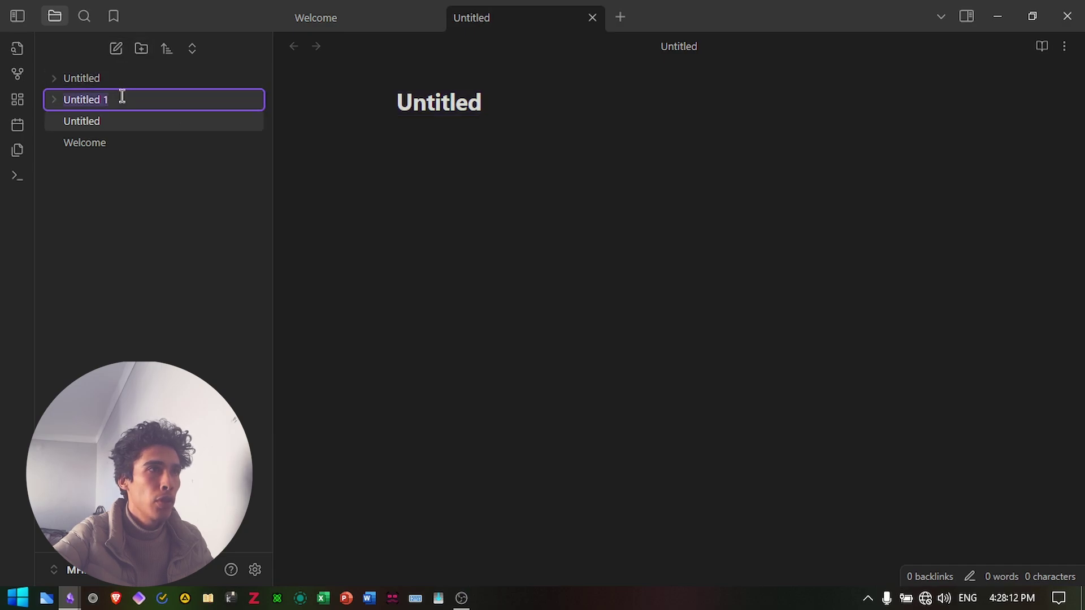
{"action": "left_click", "coordinate": [145, 141]}
- Add a default-named subfolder inside the Untitled folder, collapse it, reopen the Untitled note, then launch File Explorer
{"action": "right_click", "coordinate": [98, 84]}
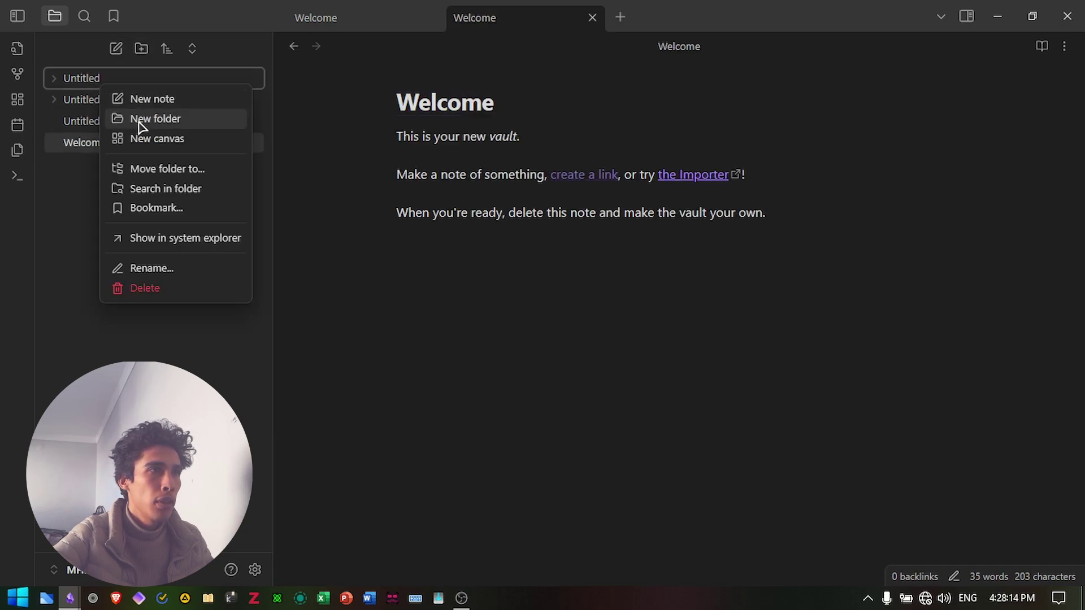
{"action": "left_click", "coordinate": [138, 121]}
{"action": "key", "text": "Return"}
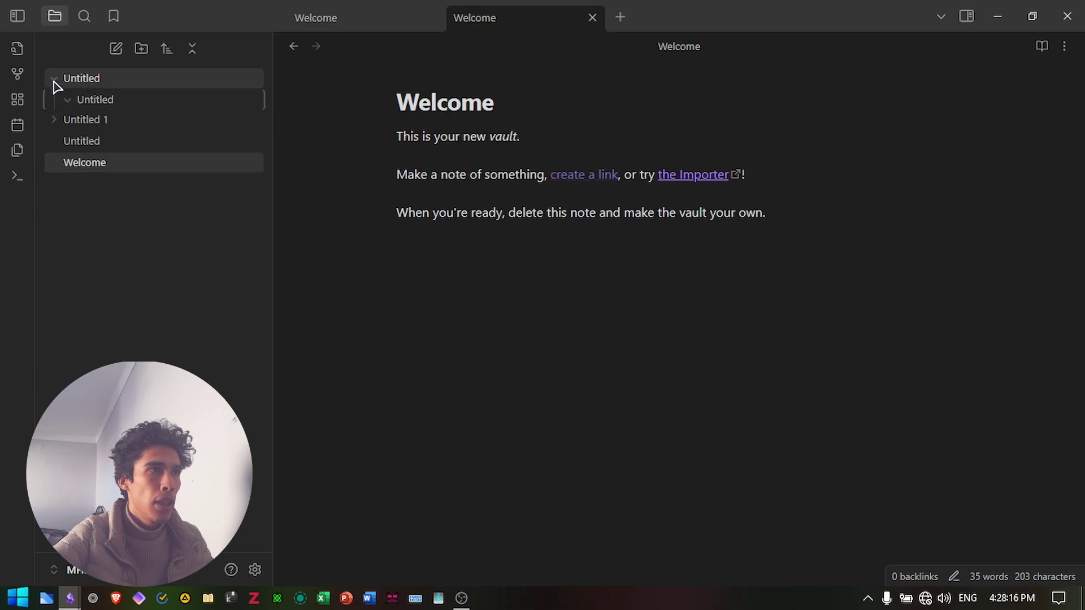
{"action": "left_click", "coordinate": [54, 80]}
{"action": "left_click", "coordinate": [79, 123]}
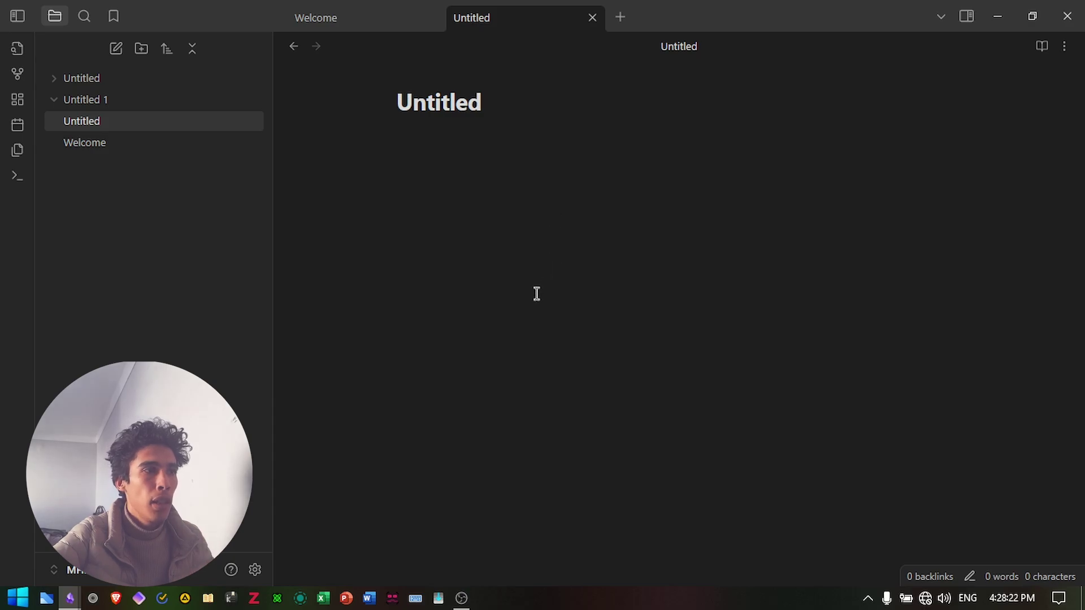
{"action": "left_click", "coordinate": [46, 598]}
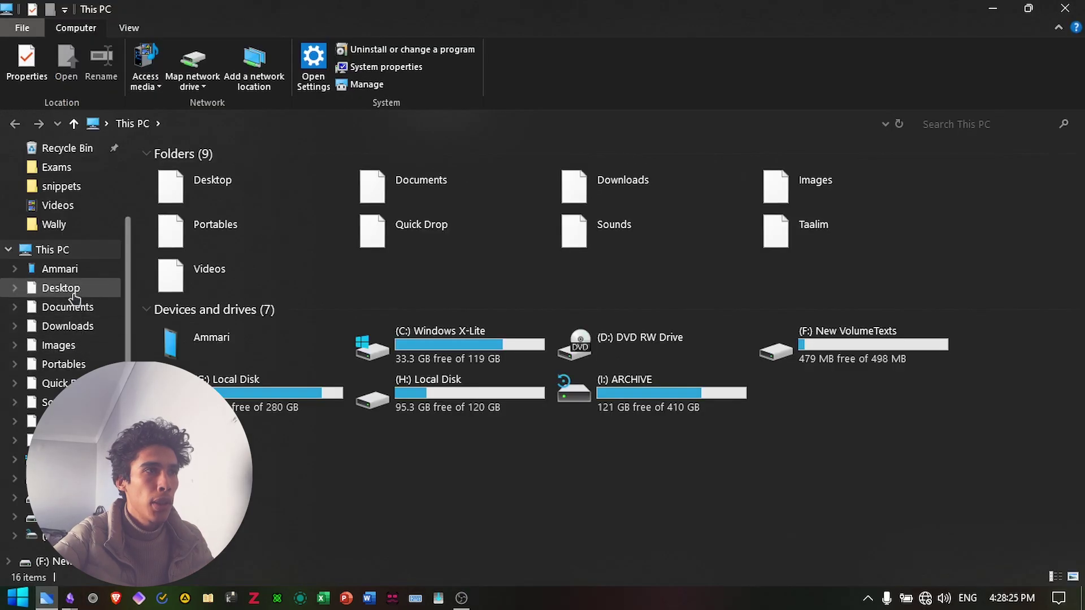
- Browse Desktop > MHMD++ in File Explorer, peek into the Untitled folder, and open Untitled.md in Obsidian
{"action": "left_click", "coordinate": [61, 288]}
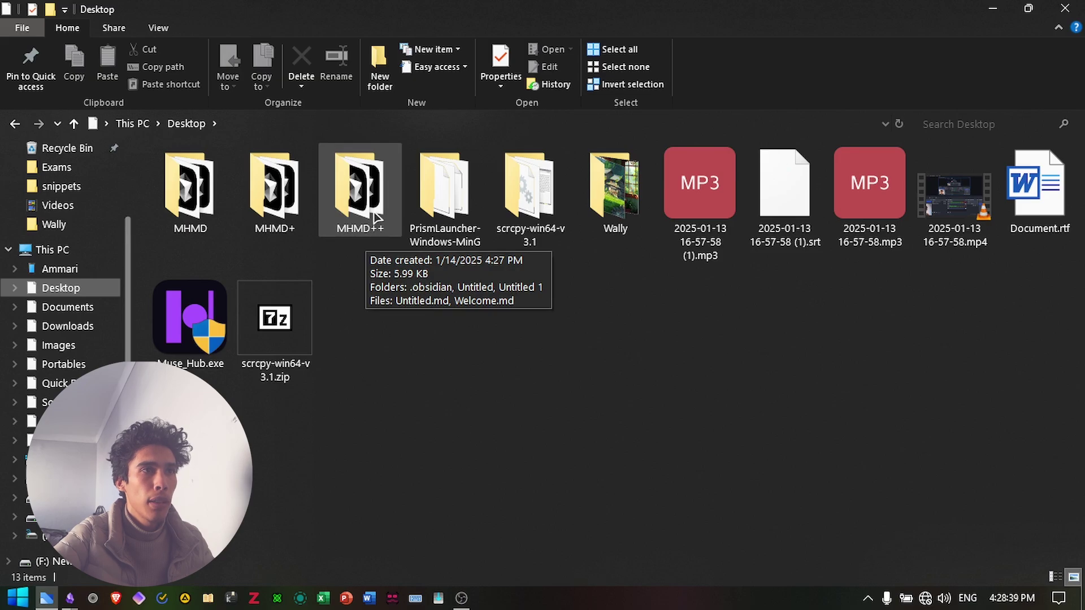
{"action": "double_click", "coordinate": [374, 216]}
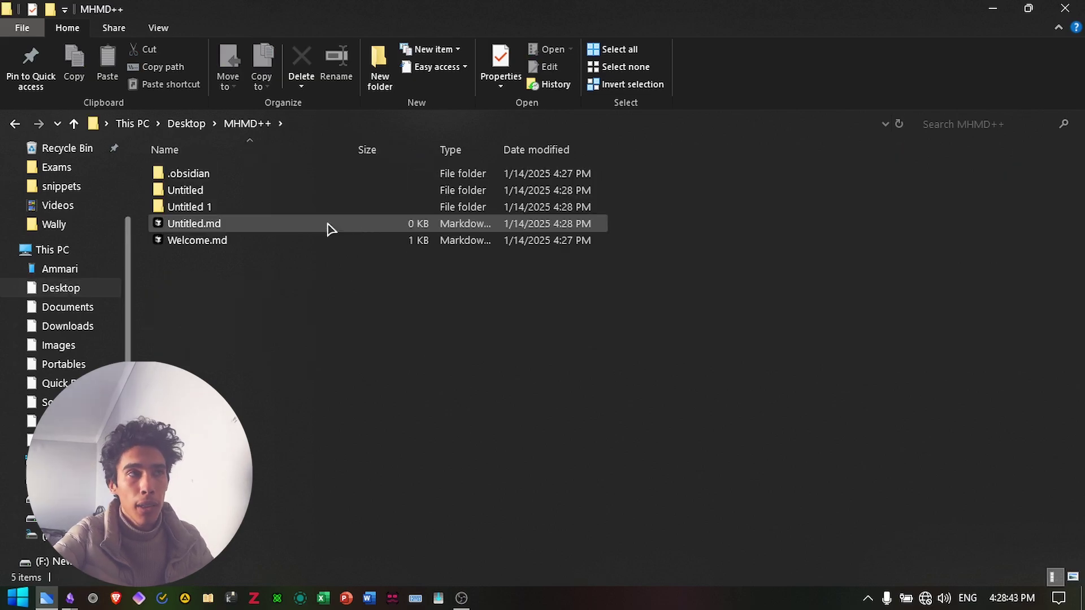
{"action": "left_click", "coordinate": [240, 190]}
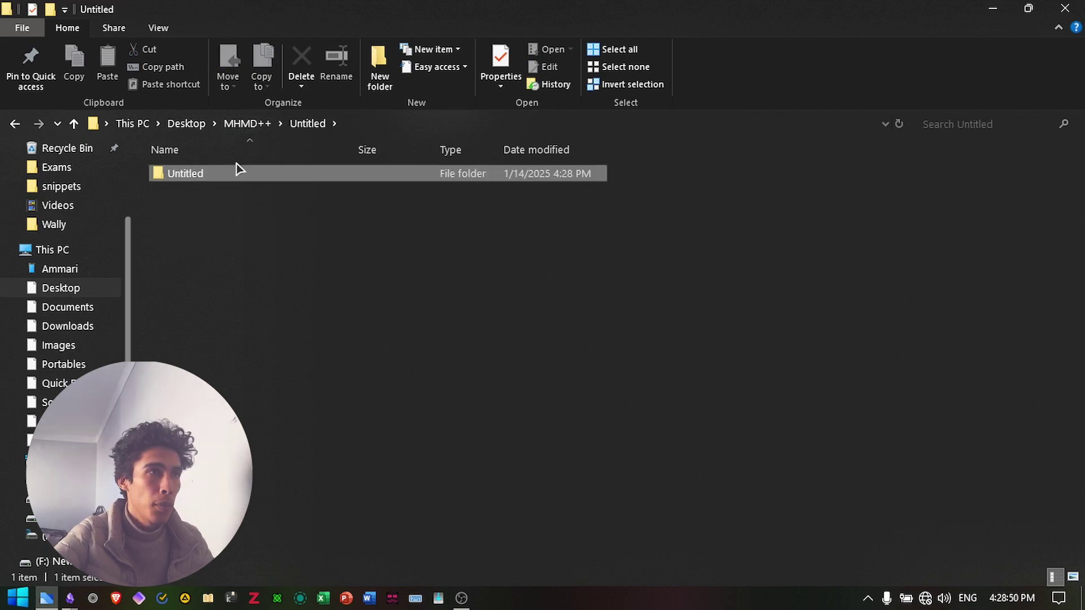
{"action": "key", "text": "Return"}
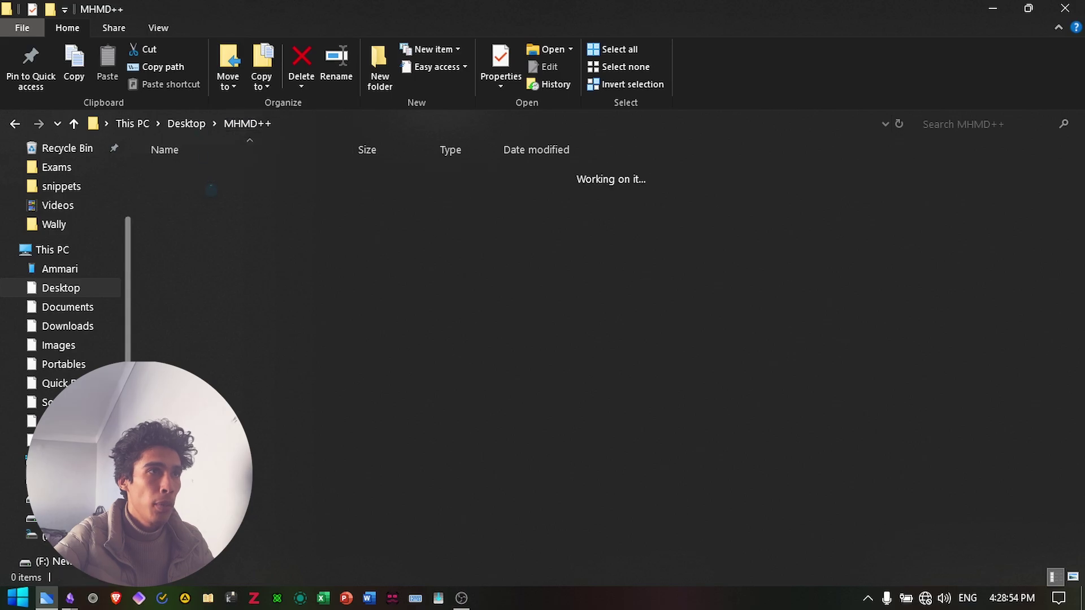
{"action": "key", "text": "alt+Left"}
{"action": "left_click", "coordinate": [202, 228]}
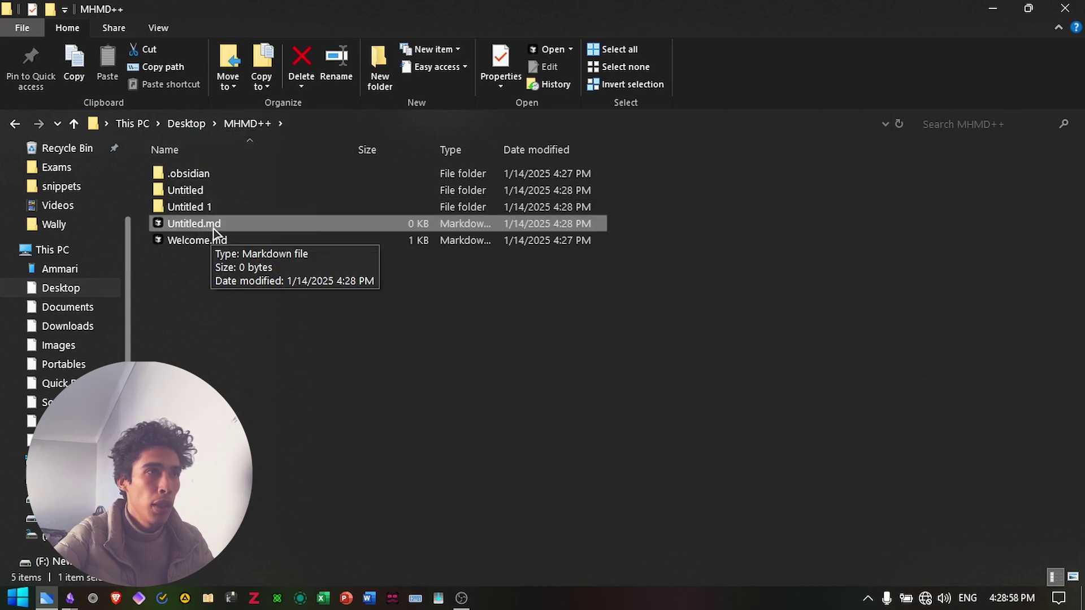
{"action": "double_click", "coordinate": [194, 224]}
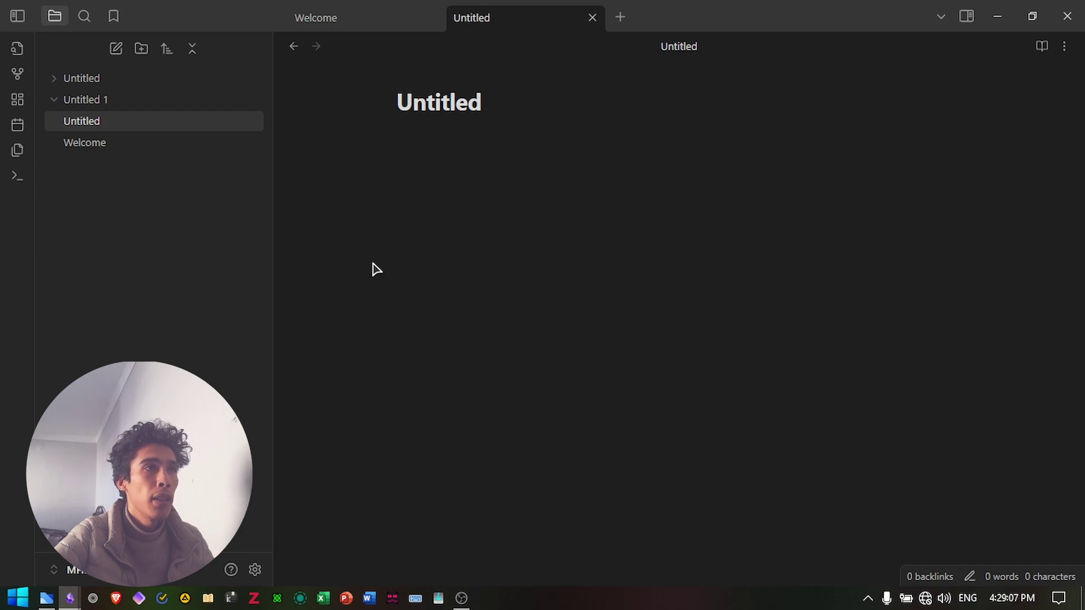
- Open the Welcome note, then return to File Explorer and open Welcome.md with WordPad
{"action": "left_click", "coordinate": [145, 146]}
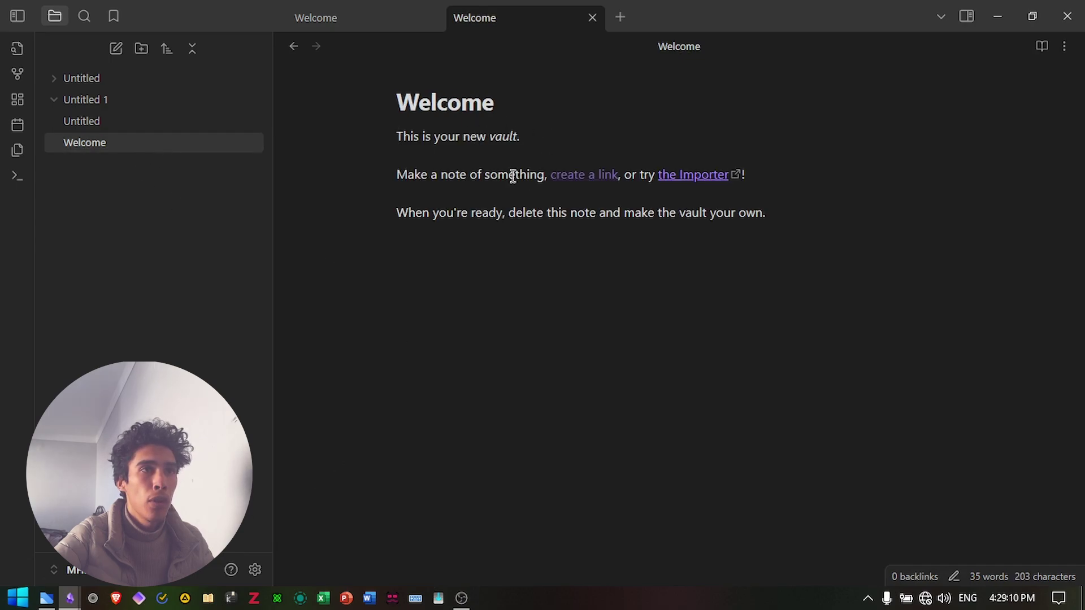
{"action": "left_click", "coordinate": [58, 593]}
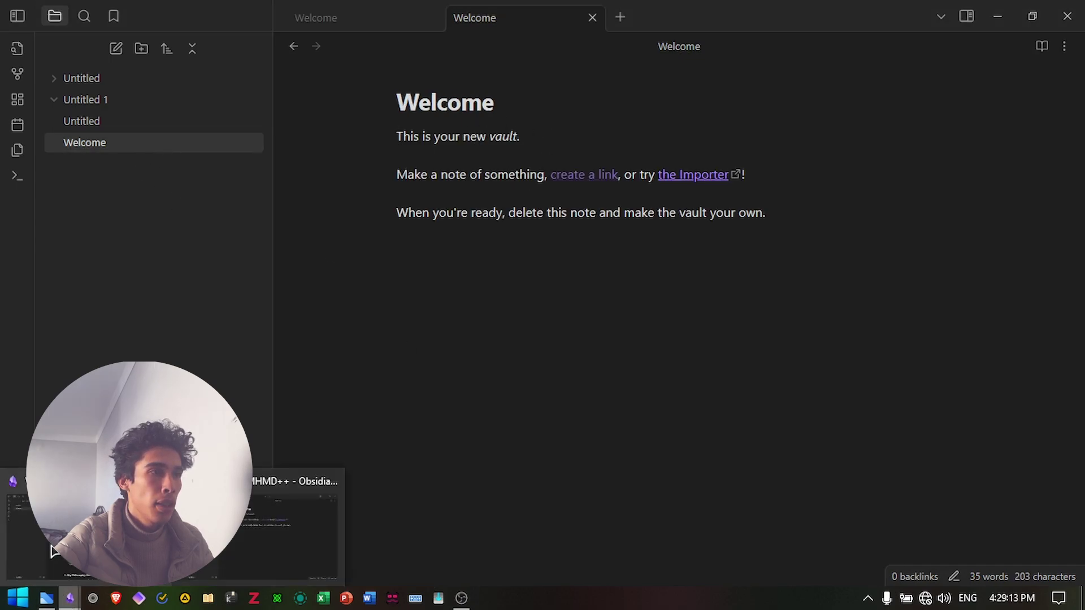
{"action": "left_click", "coordinate": [46, 598]}
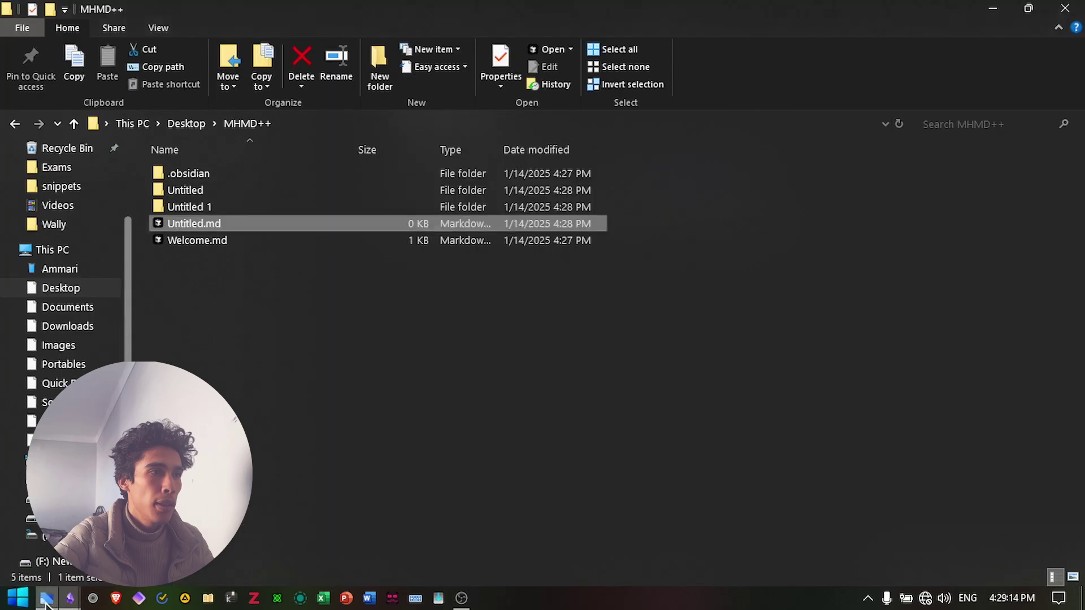
{"action": "right_click", "coordinate": [208, 243]}
{"action": "mouse_move", "coordinate": [407, 324]}
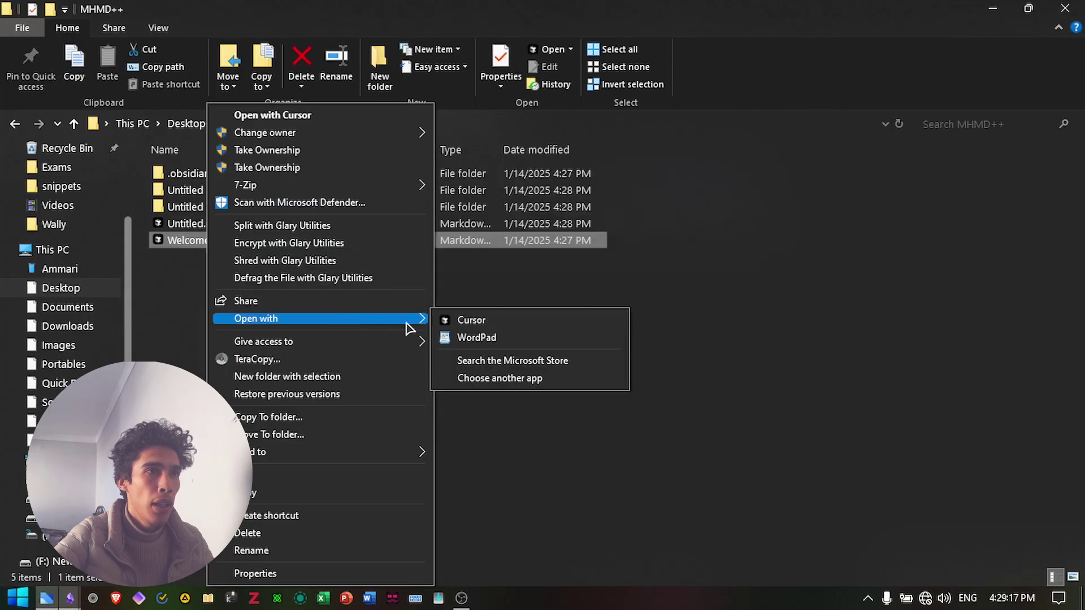
{"action": "left_click", "coordinate": [476, 342]}
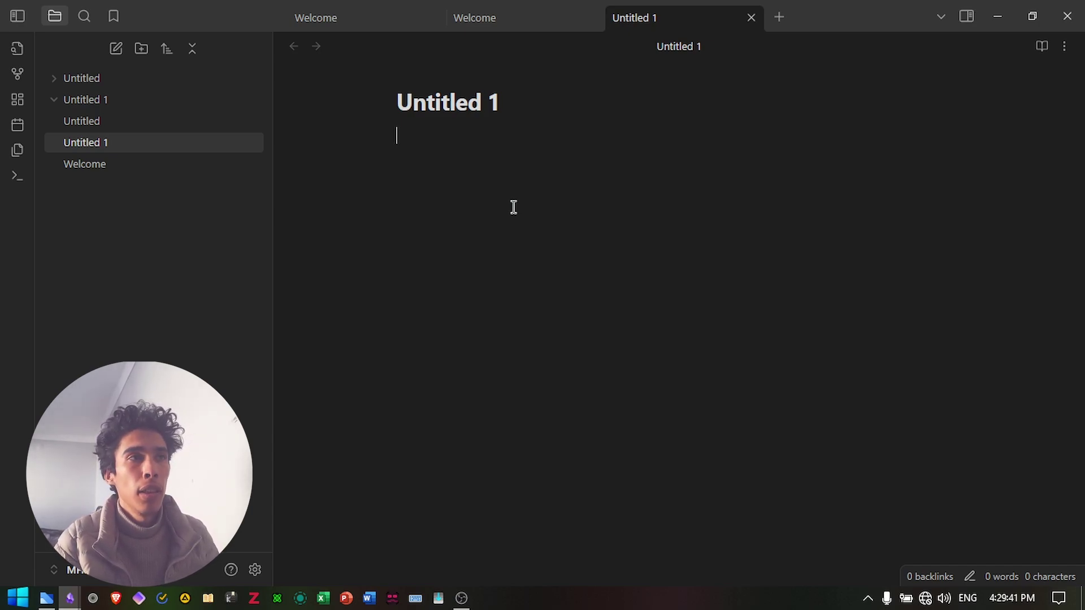
- Write '[[Welcome]] is the first note in this vault!' in Untitled 1 and follow the link
{"action": "type", "text": "[["}
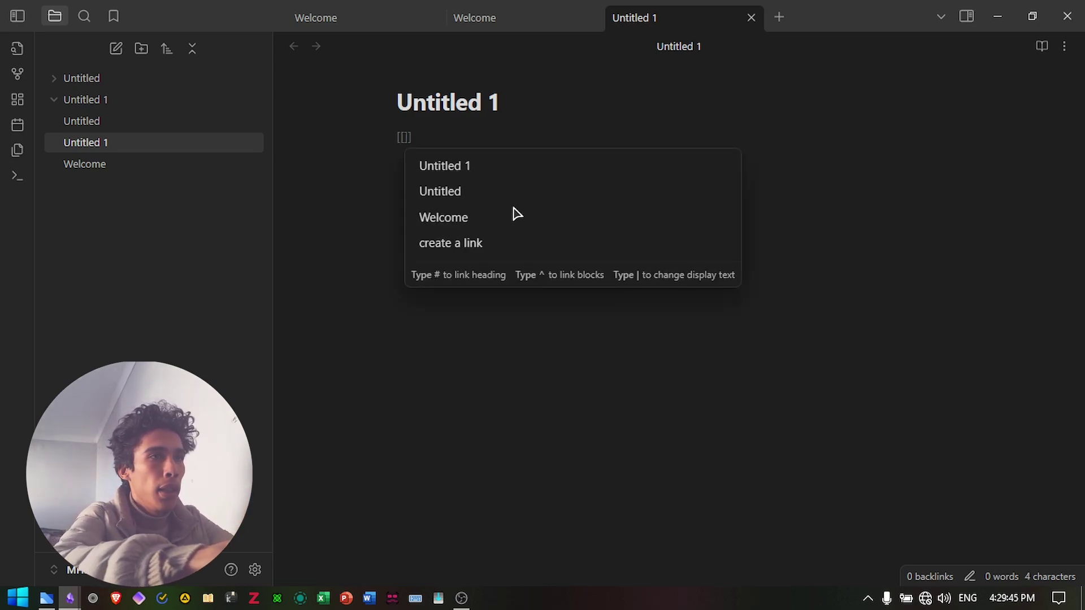
{"action": "type", "text": "welco"}
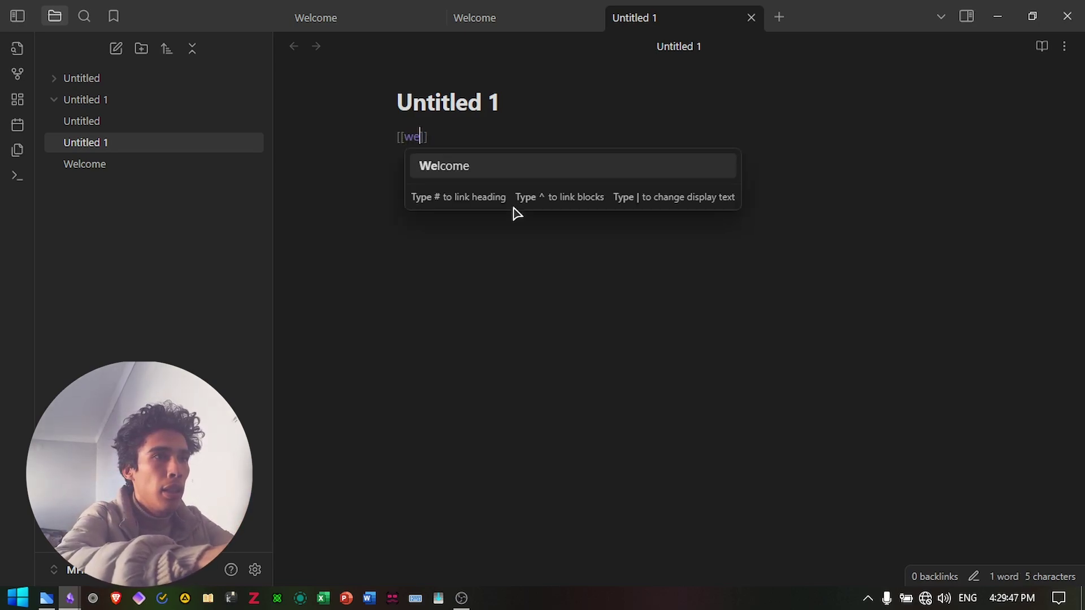
{"action": "key", "text": "Return"}
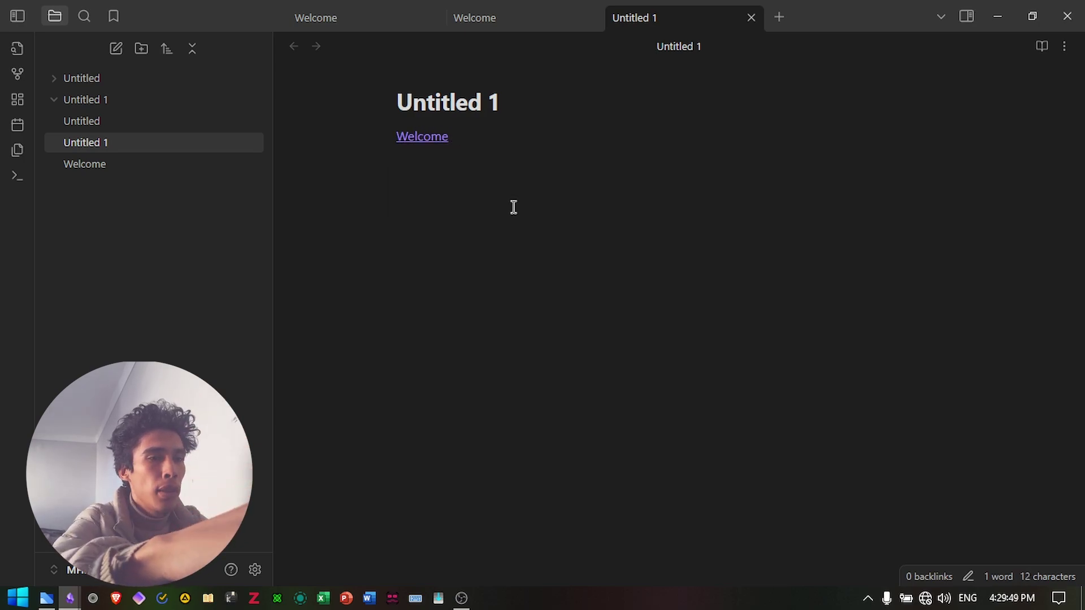
{"action": "type", "text": "is the"}
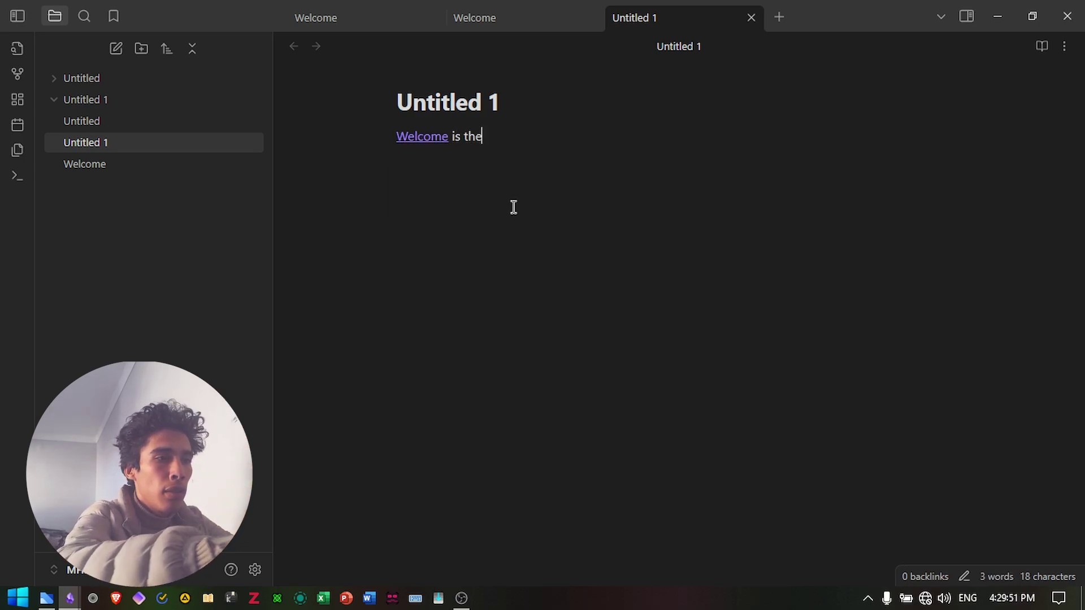
{"action": "type", "text": " first note"}
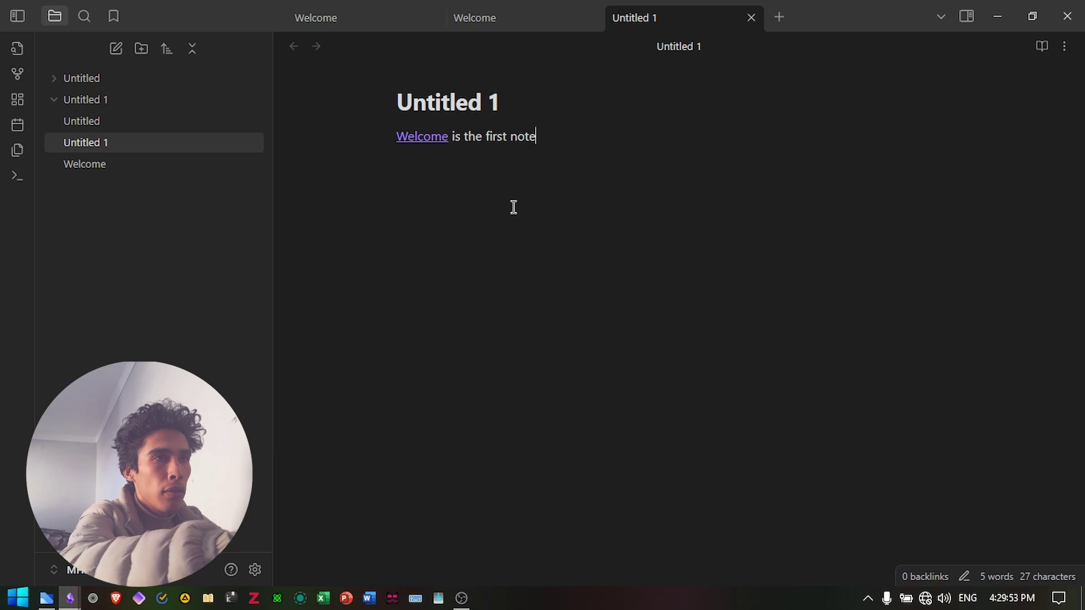
{"action": "type", "text": " in this "}
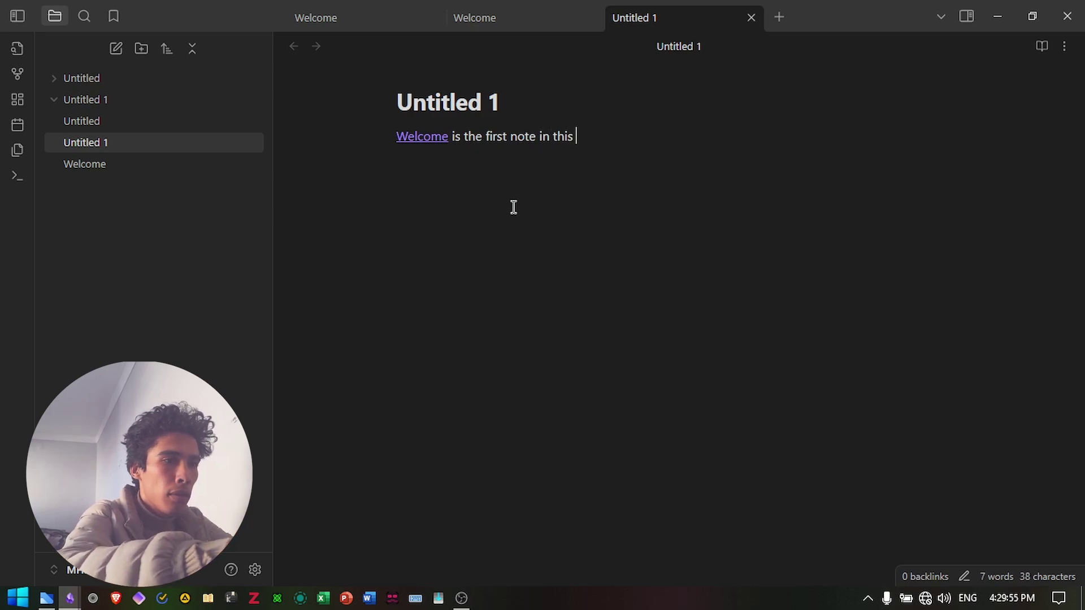
{"action": "type", "text": "vault!"}
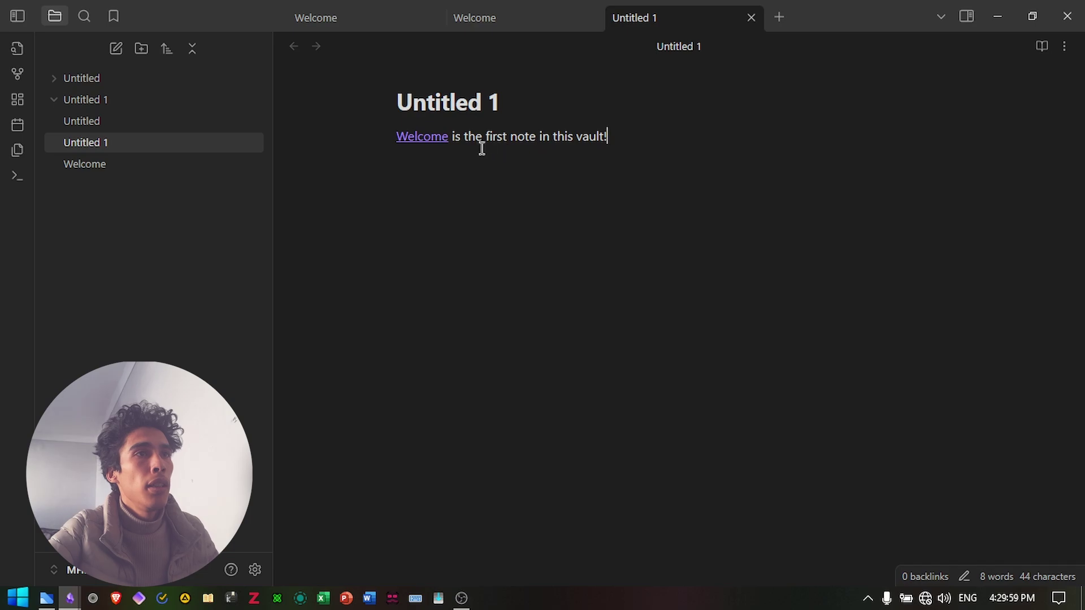
{"action": "left_click", "coordinate": [433, 137]}
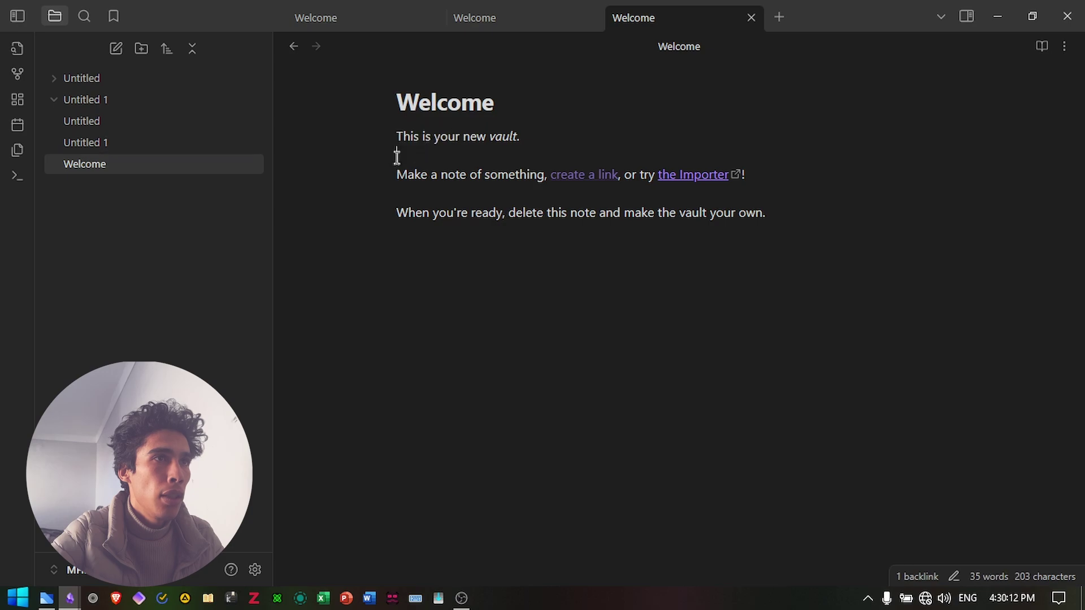
- Navigate back from the Welcome note to Untitled 1 with Ctrl+Alt+Left
{"action": "key", "text": "ctrl+alt+Left"}
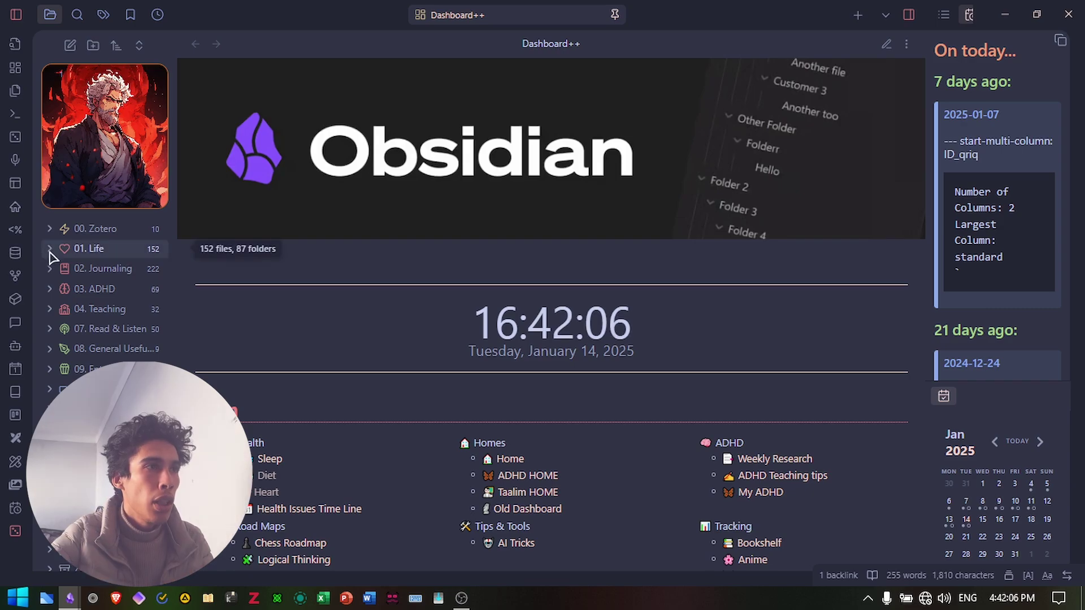
{"action": "left_click", "coordinate": [50, 229]}
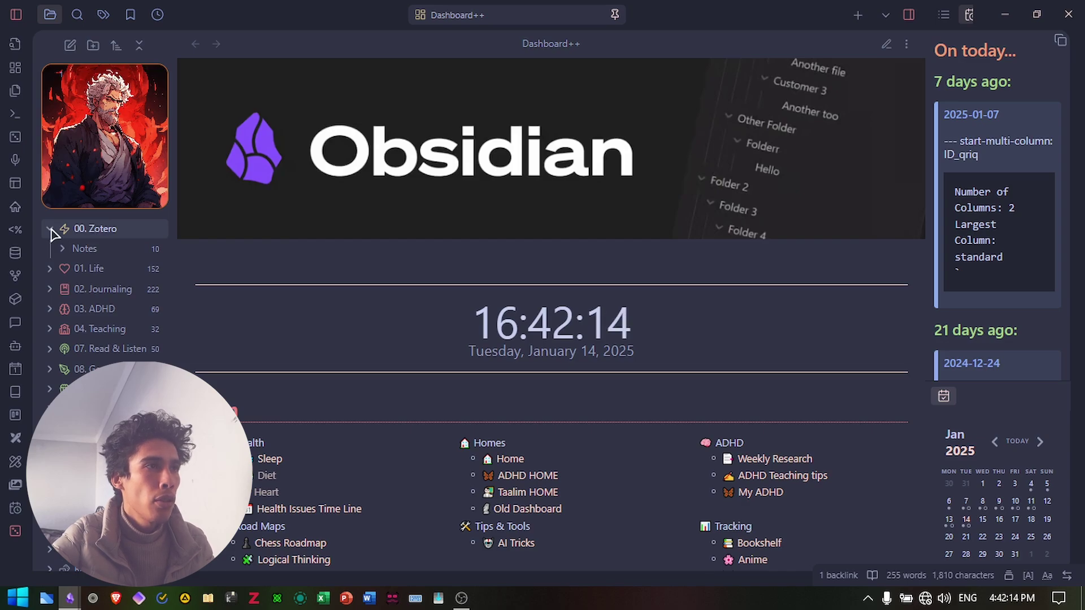
{"action": "left_click", "coordinate": [50, 229]}
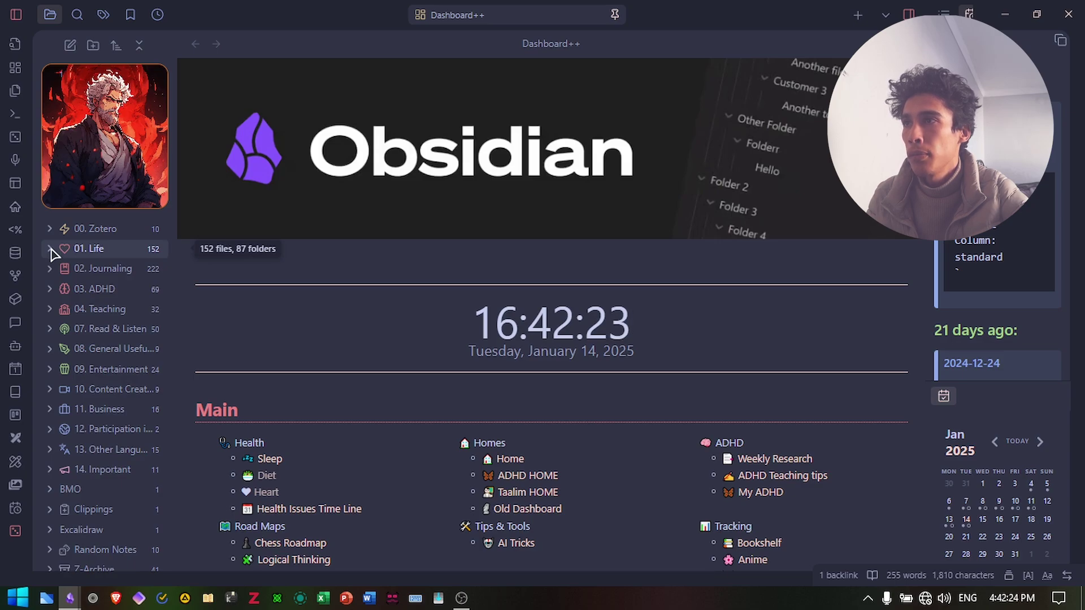
{"action": "left_click", "coordinate": [51, 249]}
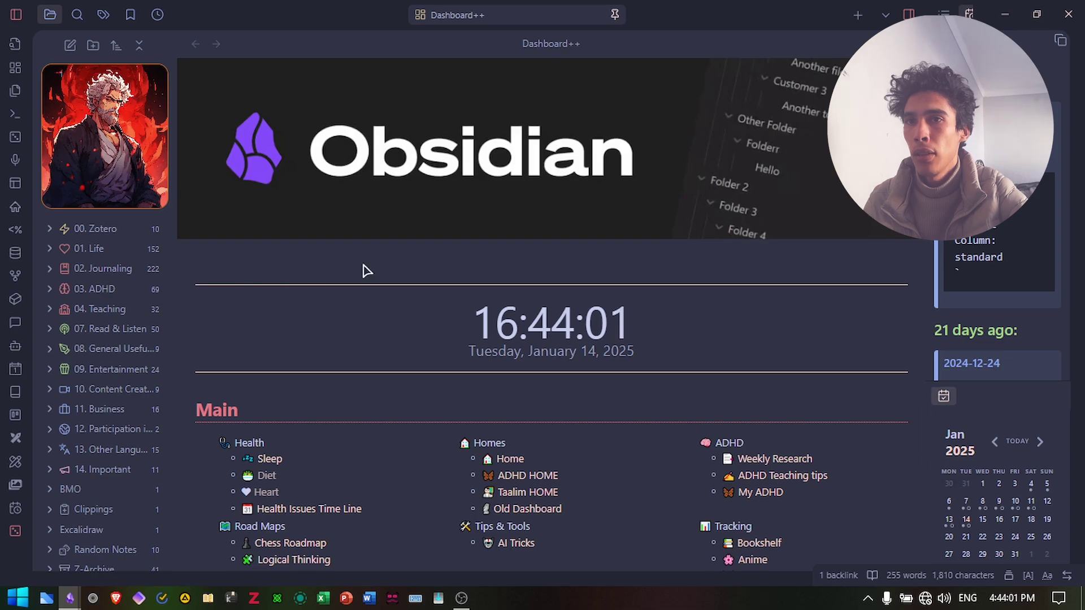
{"action": "left_click", "coordinate": [52, 274]}
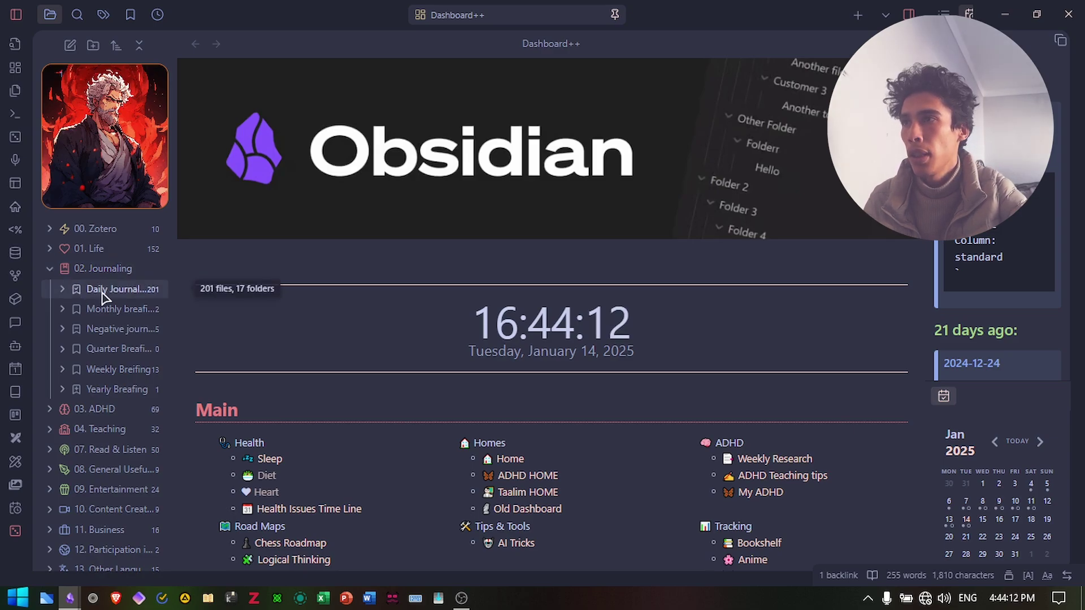
{"action": "left_click", "coordinate": [62, 289]}
{"action": "left_click", "coordinate": [105, 350]}
{"action": "left_click", "coordinate": [98, 369]}
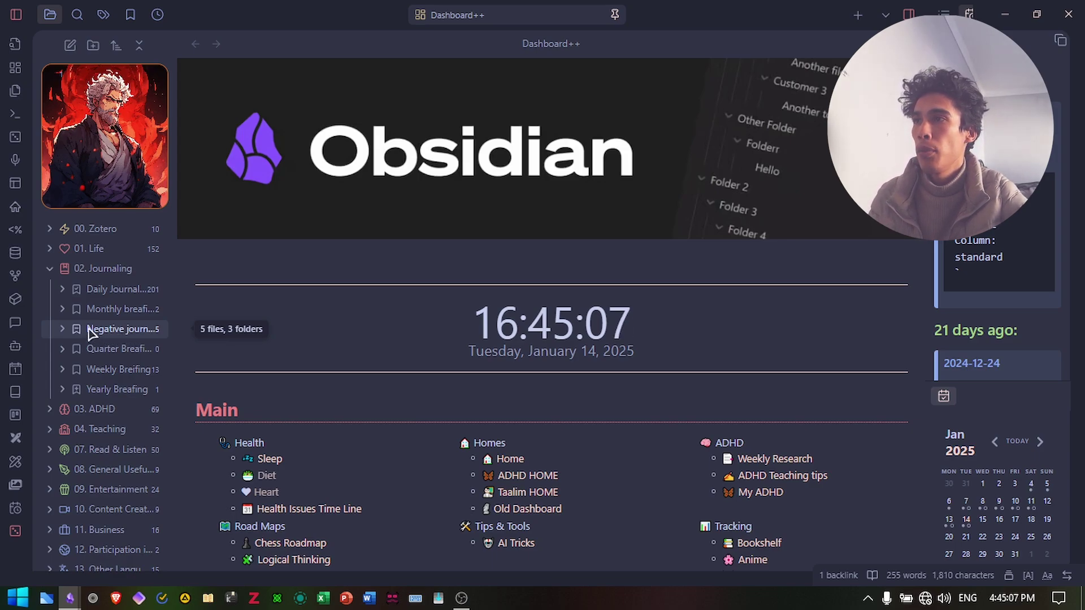
{"action": "left_click", "coordinate": [105, 269]}
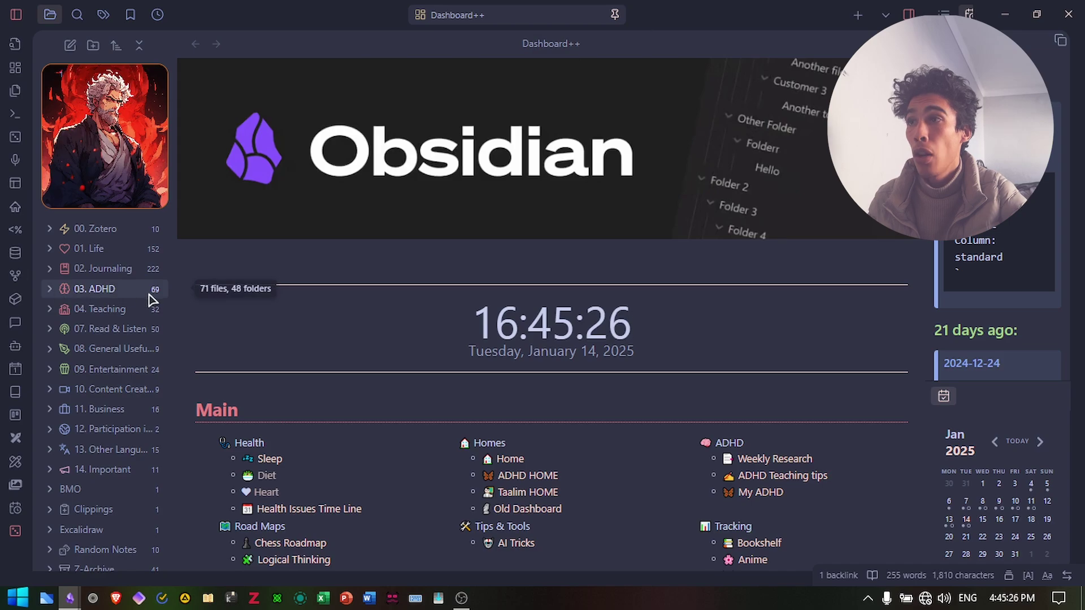
{"action": "left_click", "coordinate": [49, 289]}
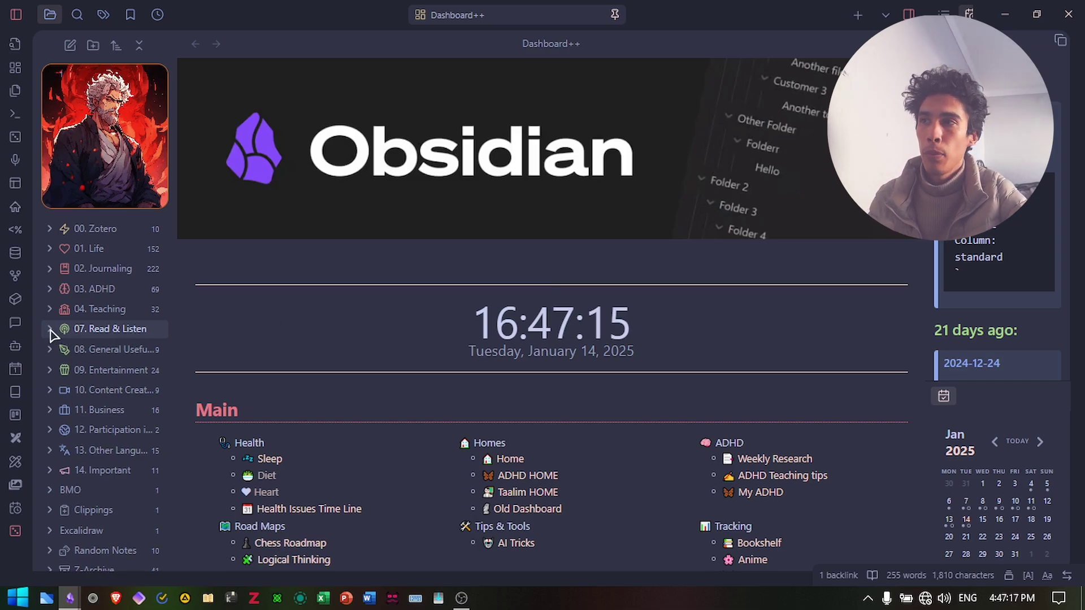
{"action": "left_click", "coordinate": [50, 329]}
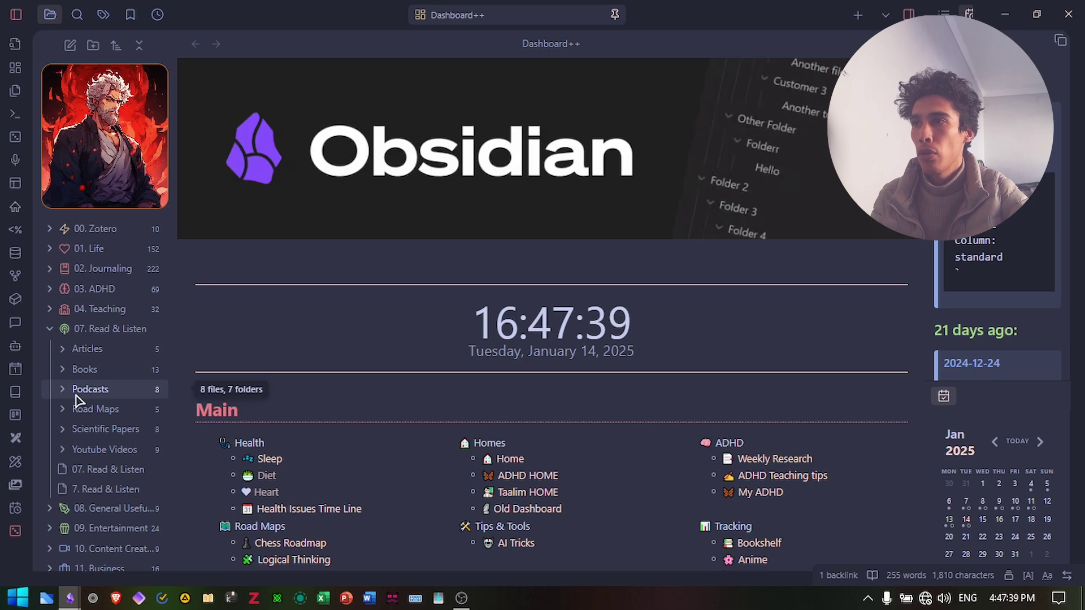
{"action": "left_click", "coordinate": [76, 331]}
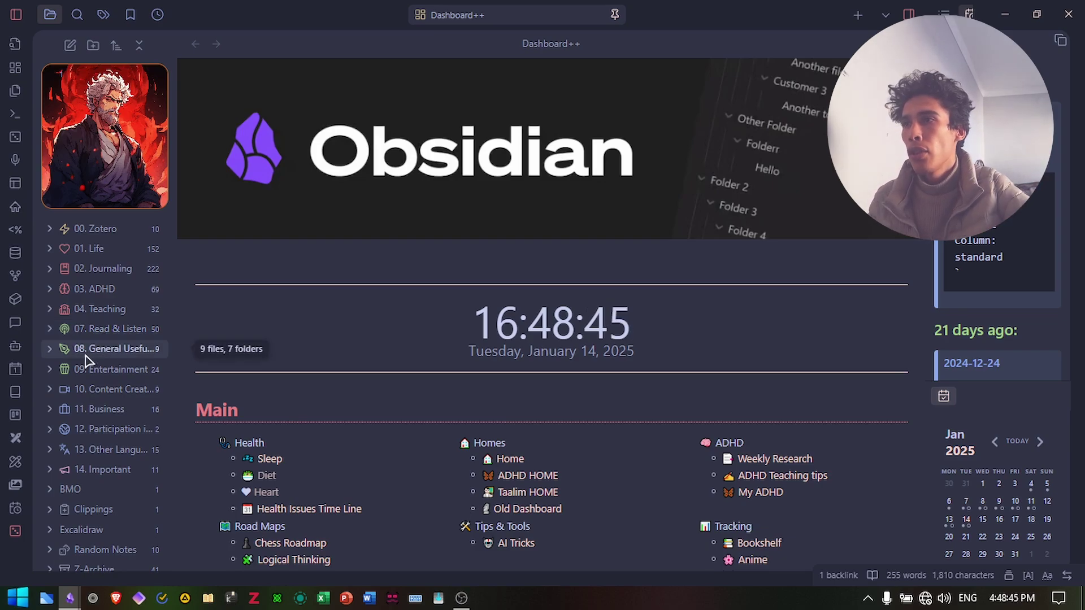
- Briefly expand folder 08, then expand 09. Entertainment > 01. Anime and open 01. Anime List
{"action": "left_click", "coordinate": [50, 351]}
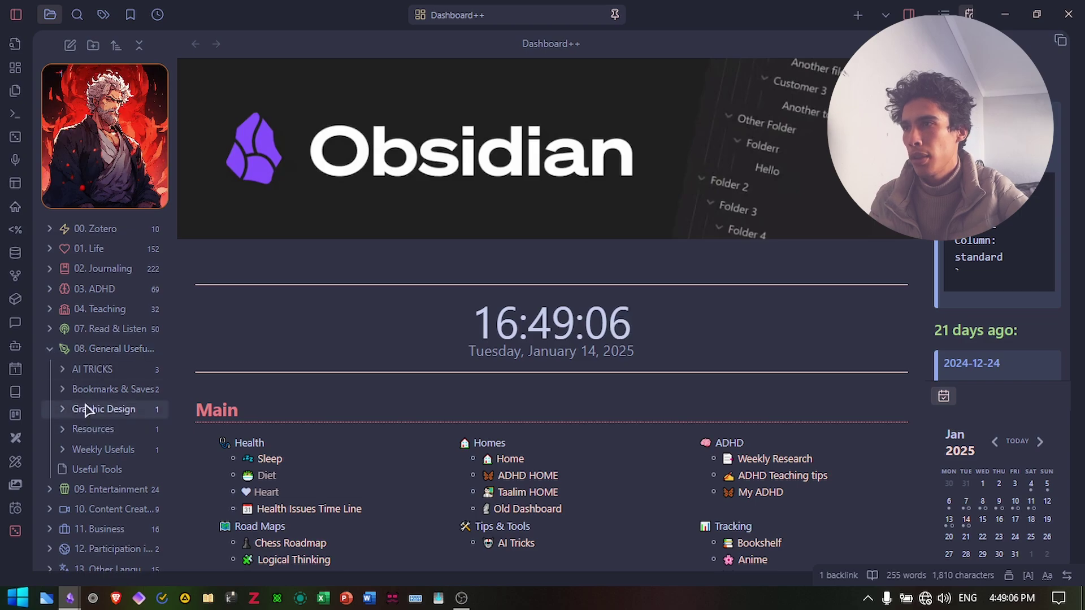
{"action": "left_click", "coordinate": [51, 354]}
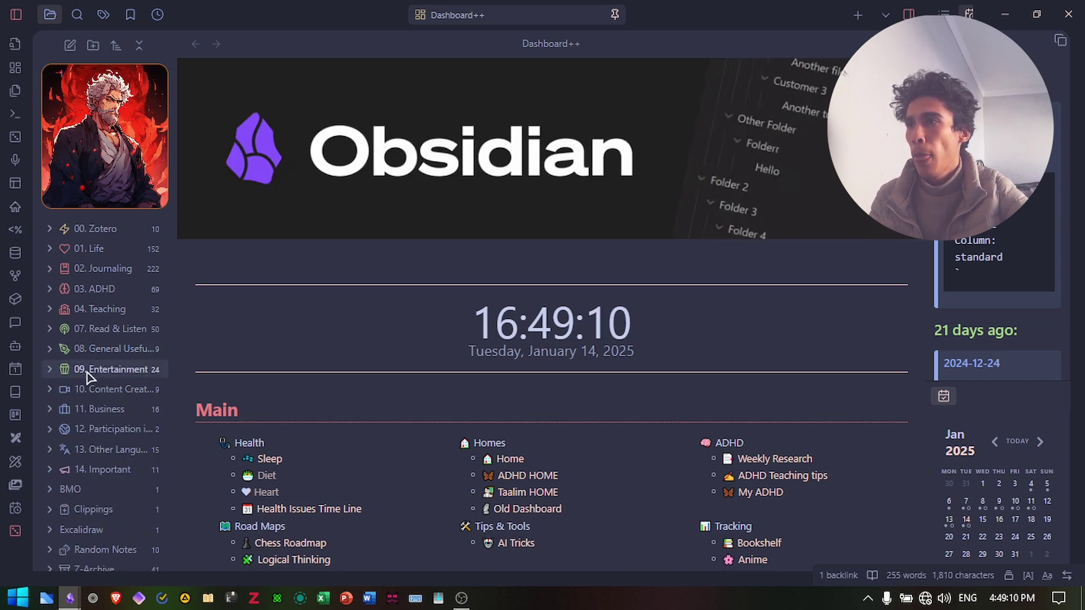
{"action": "left_click", "coordinate": [49, 370]}
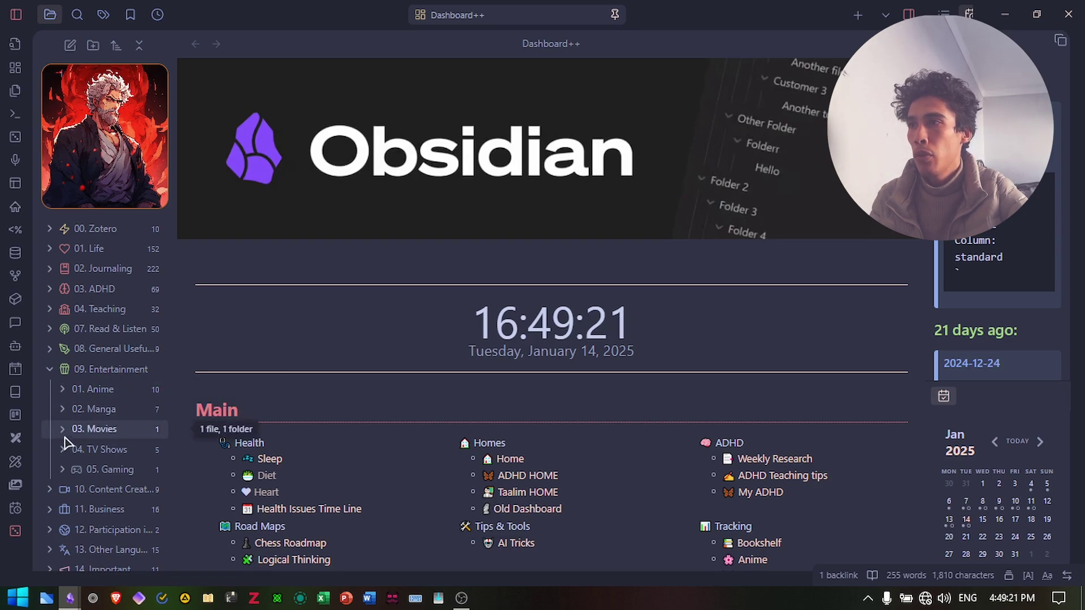
{"action": "left_click", "coordinate": [62, 390]}
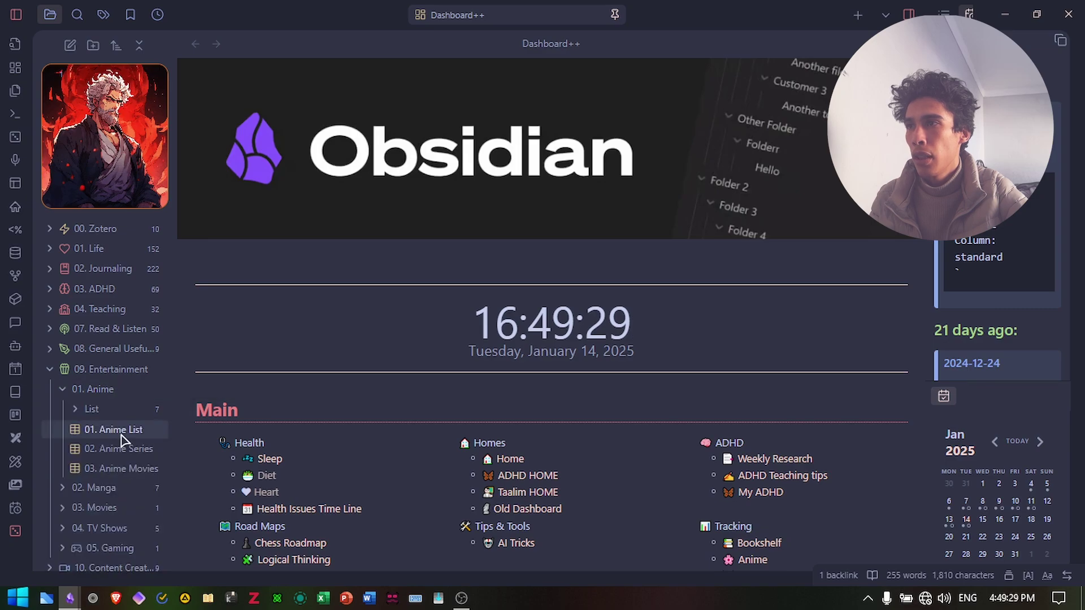
{"action": "left_click", "coordinate": [121, 436]}
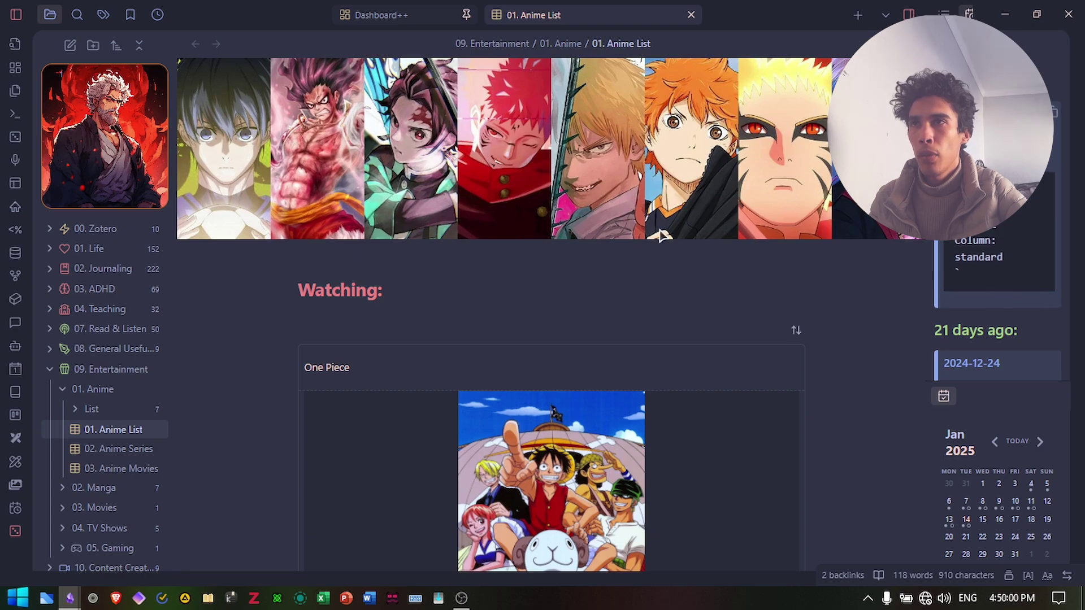
- Browse up and down the 01. Anime List gallery to find the Code Geass - Hangyaku no Lelouch card
{"action": "scroll", "coordinate": [846, 296], "scroll_direction": "down", "scroll_amount": 10}
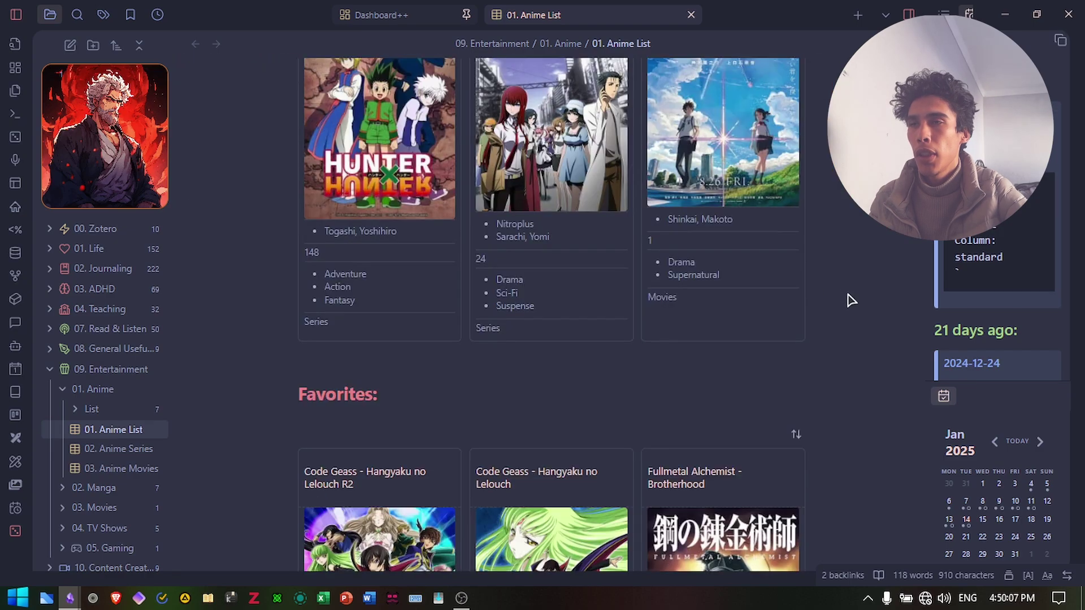
{"action": "scroll", "coordinate": [850, 299], "scroll_direction": "up", "scroll_amount": 10}
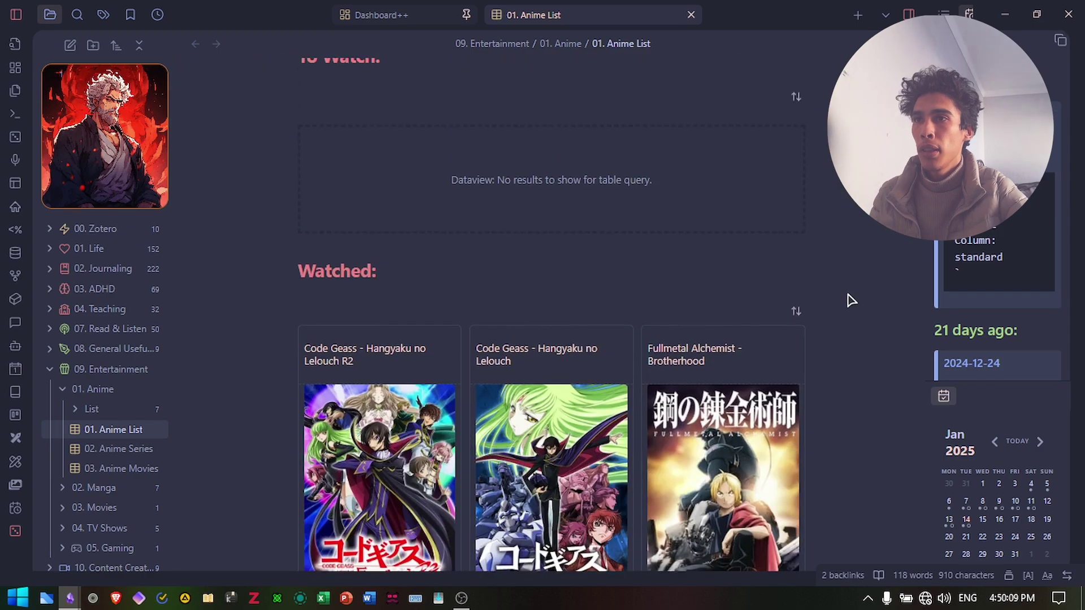
{"action": "scroll", "coordinate": [850, 299], "scroll_direction": "down", "scroll_amount": 1}
{"action": "scroll", "coordinate": [851, 299], "scroll_direction": "up", "scroll_amount": 1}
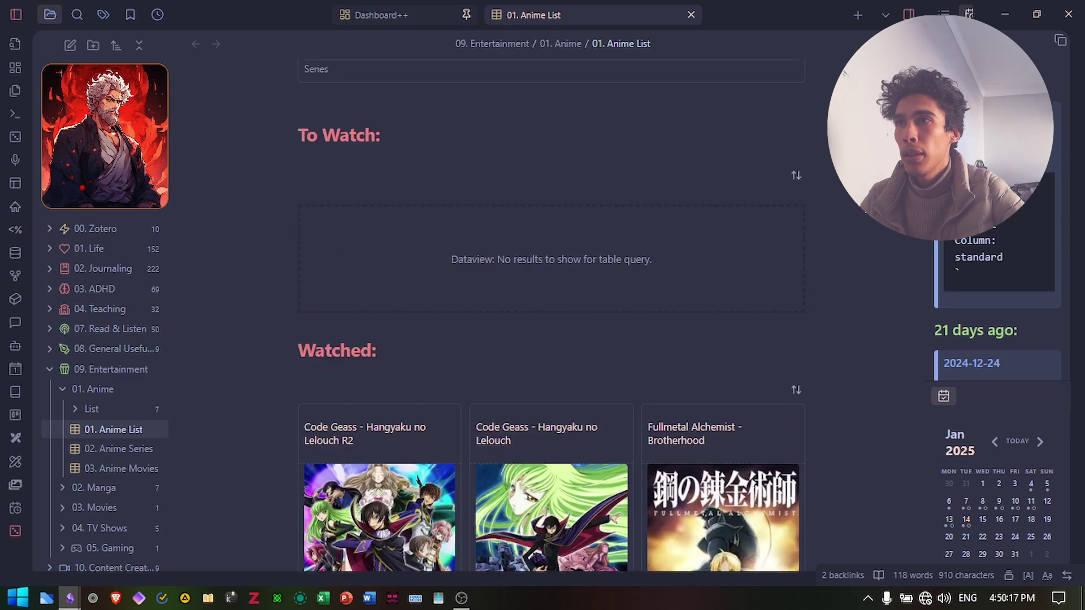
{"action": "scroll", "coordinate": [851, 299], "scroll_direction": "down", "scroll_amount": 5}
{"action": "scroll", "coordinate": [551, 311], "scroll_direction": "down", "scroll_amount": 3}
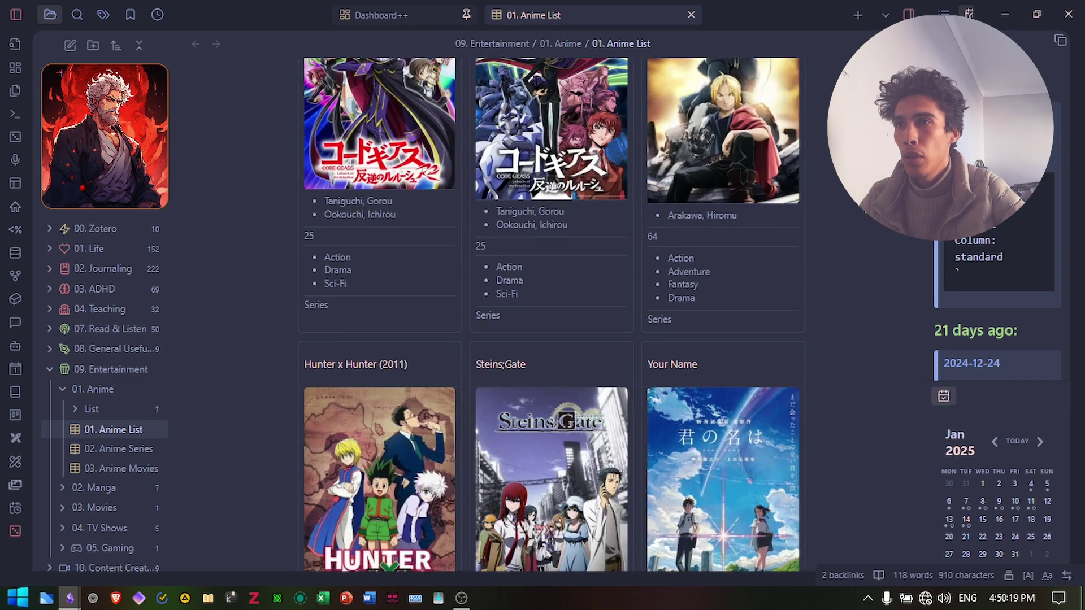
{"action": "scroll", "coordinate": [780, 259], "scroll_direction": "down", "scroll_amount": 1}
{"action": "mouse_move", "coordinate": [790, 298]}
{"action": "scroll", "coordinate": [841, 279], "scroll_direction": "up", "scroll_amount": 1}
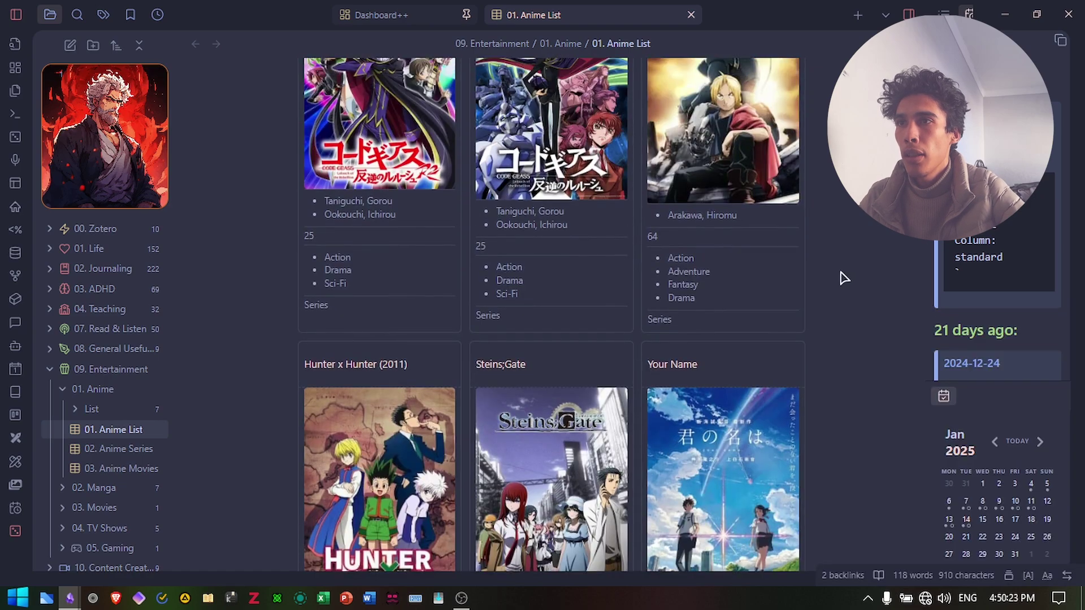
{"action": "scroll", "coordinate": [841, 279], "scroll_direction": "down", "scroll_amount": 4}
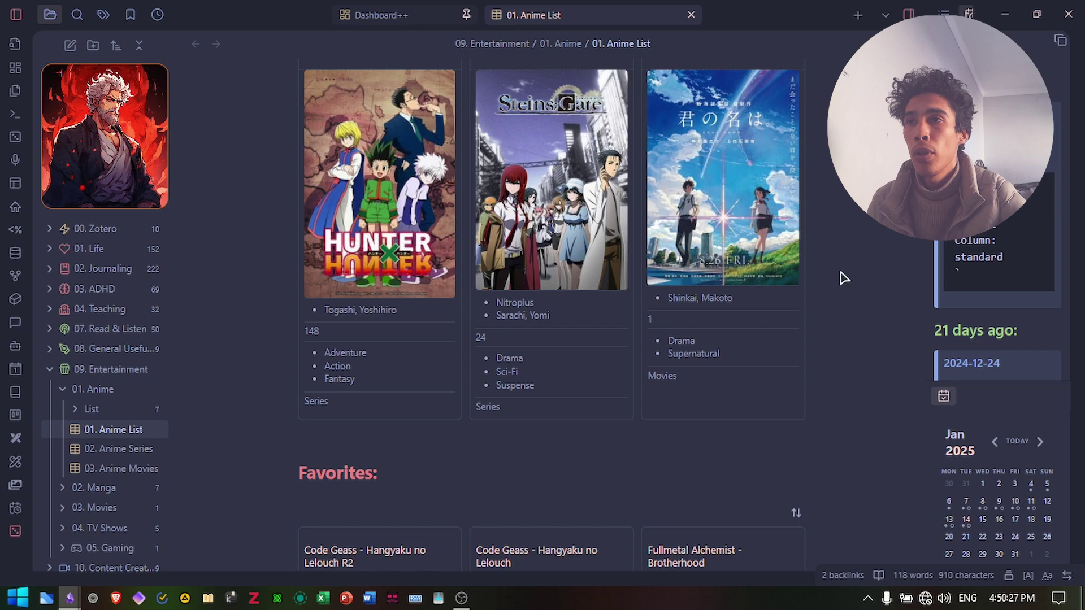
{"action": "scroll", "coordinate": [844, 278], "scroll_direction": "down", "scroll_amount": 5}
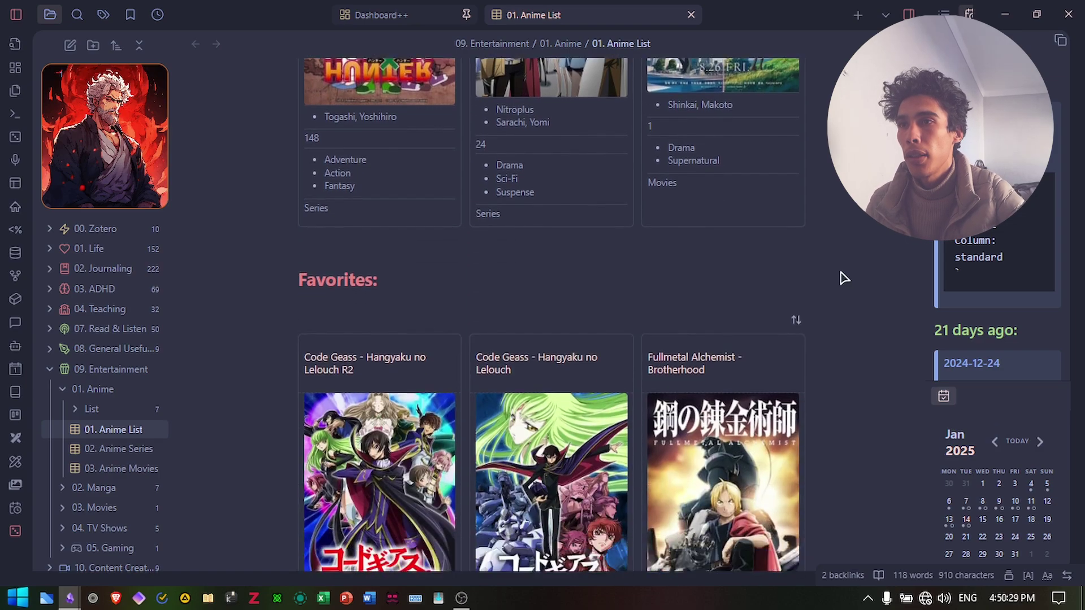
{"action": "scroll", "coordinate": [844, 278], "scroll_direction": "up", "scroll_amount": 6}
{"action": "scroll", "coordinate": [844, 277], "scroll_direction": "up", "scroll_amount": 2}
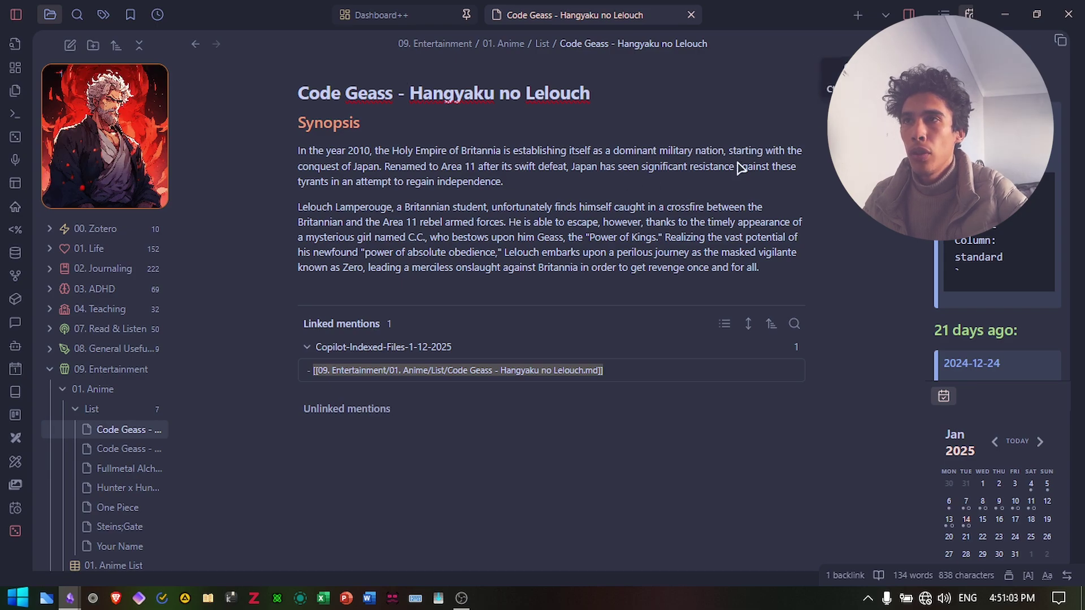
- Switch the Code Geass - Hangyaku no Lelouch note into editing view with Ctrl+E
{"action": "key", "text": "ctrl+e"}
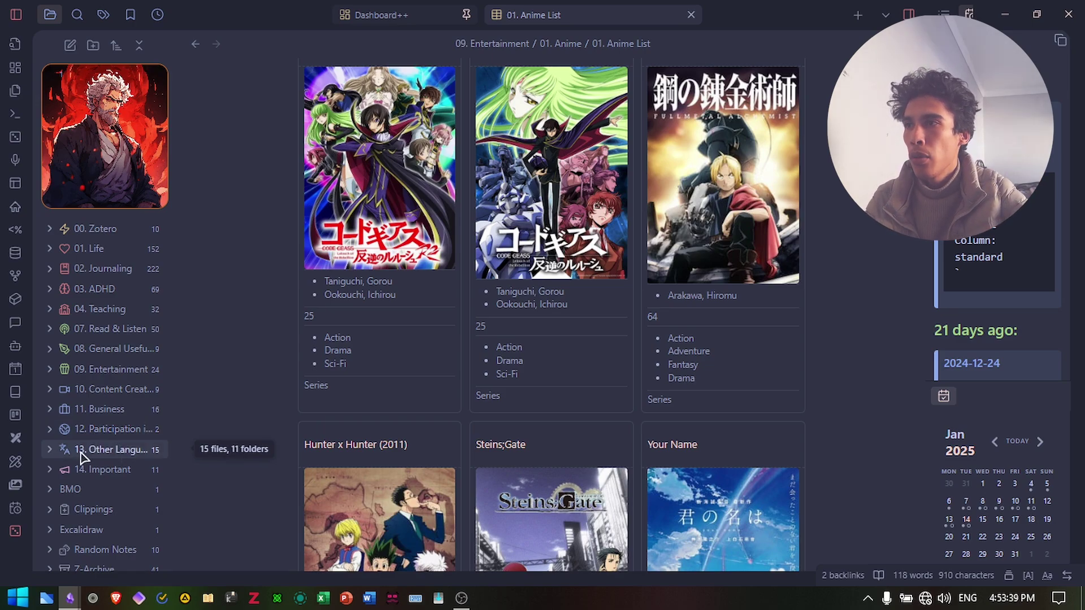
{"action": "left_click", "coordinate": [50, 456]}
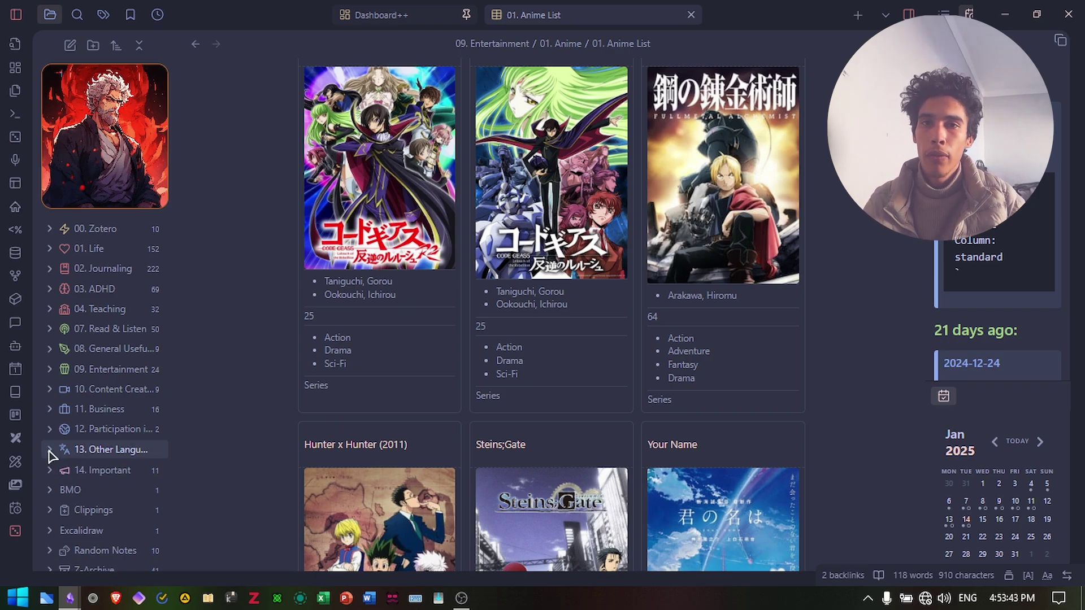
{"action": "left_click", "coordinate": [50, 455]}
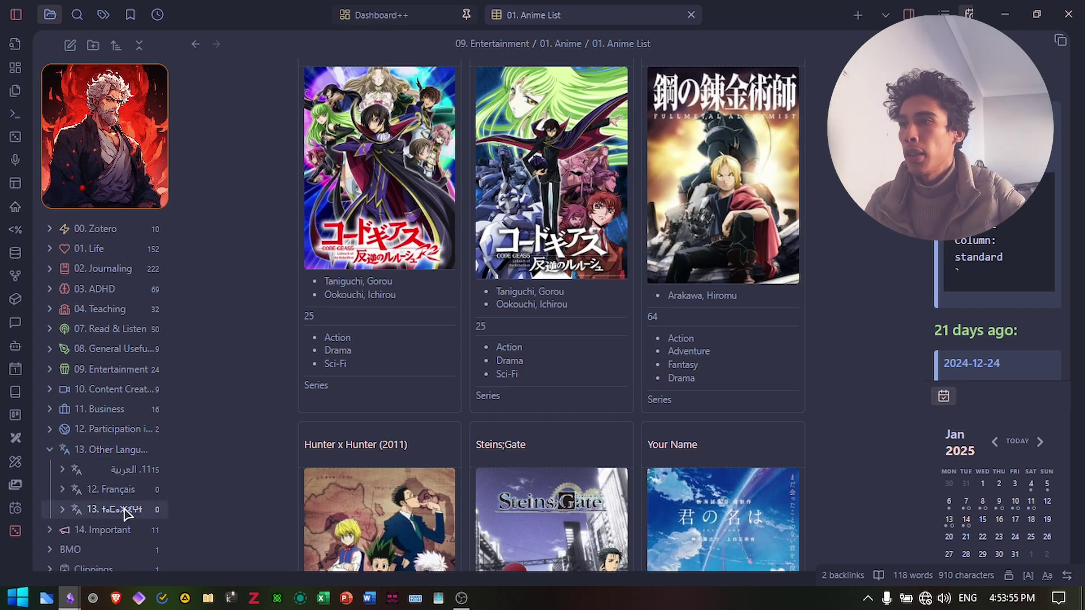
{"action": "left_click", "coordinate": [50, 451]}
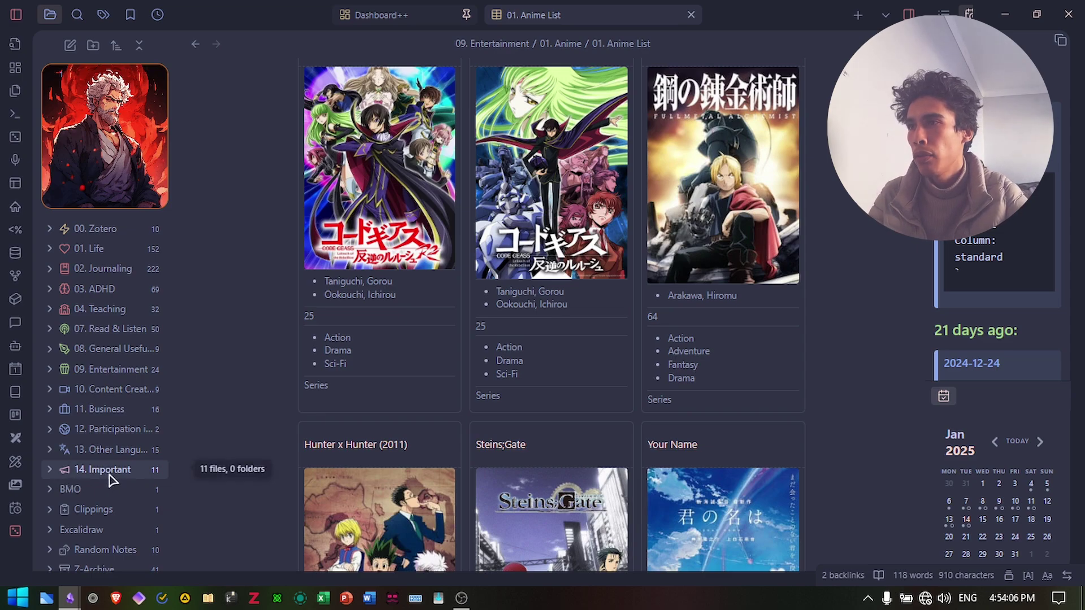
{"action": "scroll", "coordinate": [101, 497], "scroll_direction": "down", "scroll_amount": 2}
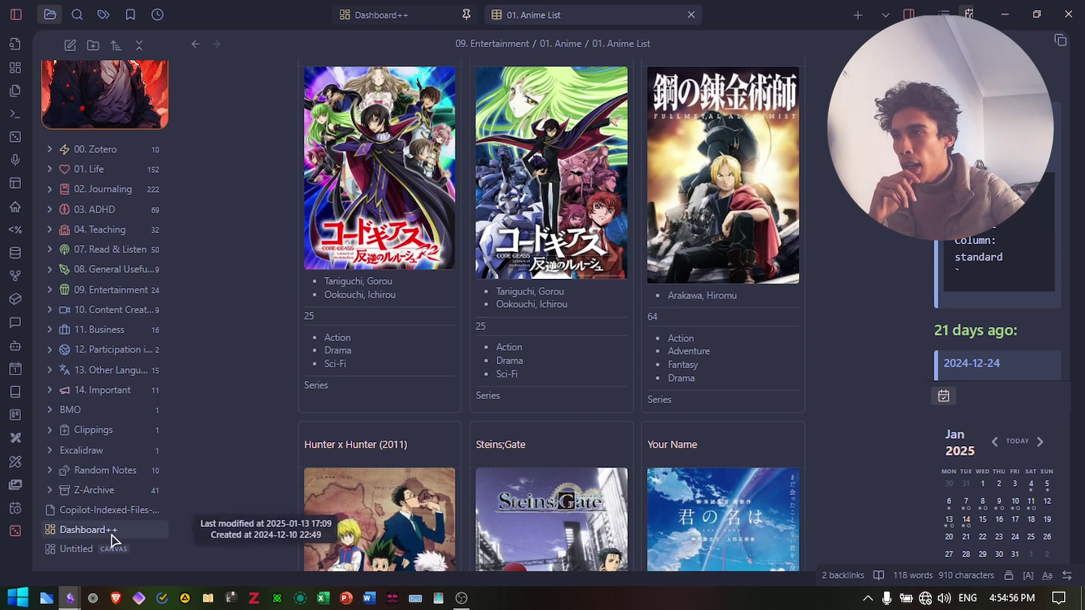
- Open Dashboard++ from the file explorer and highlight the clock's time and date
{"action": "left_click", "coordinate": [136, 531]}
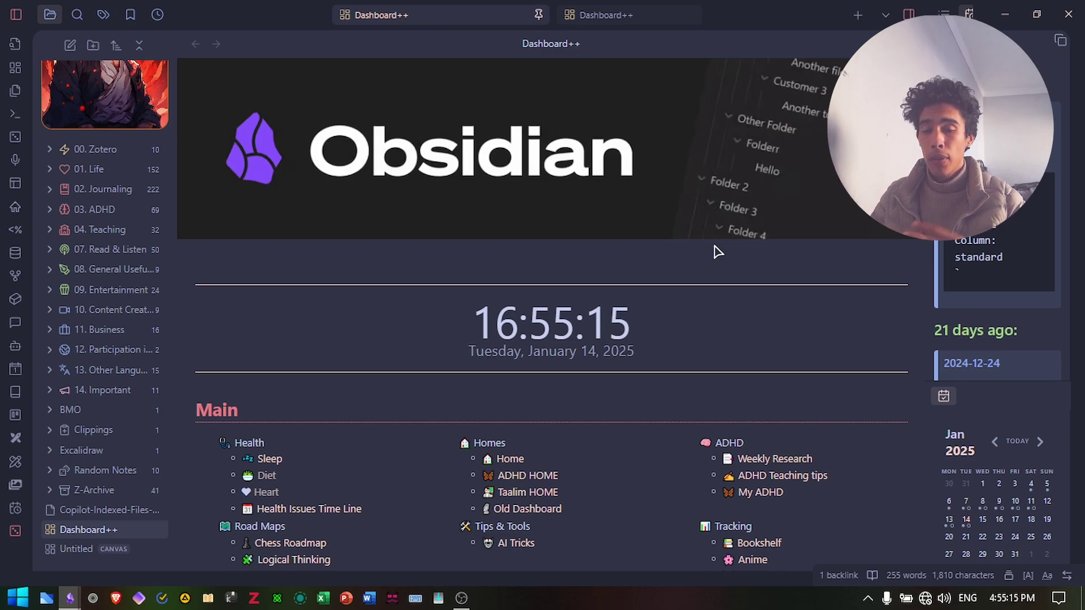
{"action": "scroll", "coordinate": [100, 247], "scroll_direction": "up", "scroll_amount": 1}
{"action": "scroll", "coordinate": [100, 247], "scroll_direction": "up", "scroll_amount": 2}
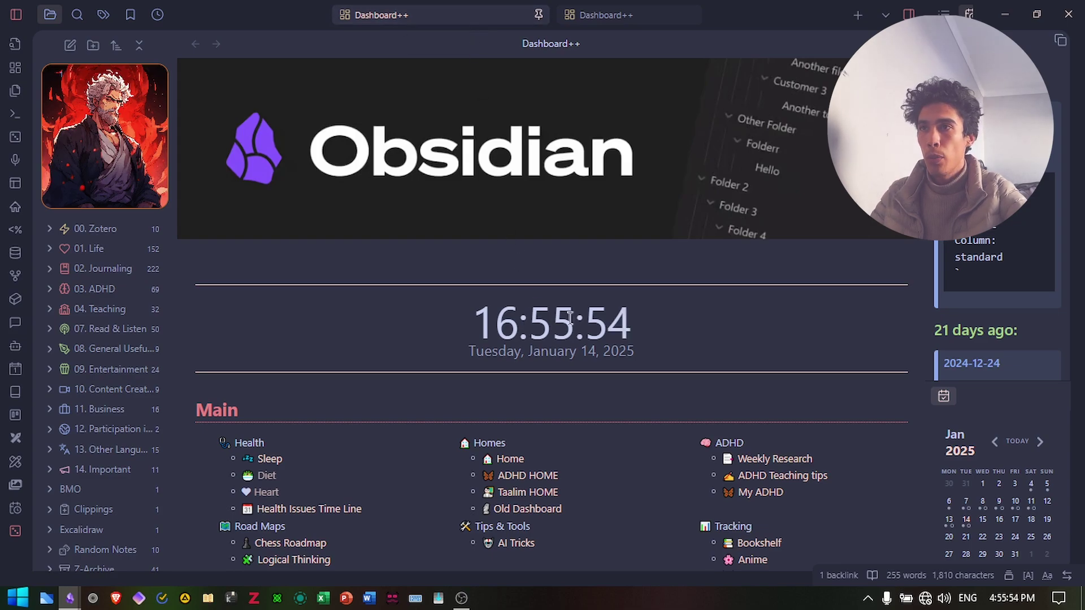
{"action": "left_click_drag", "start_coordinate": [661, 321], "coordinate": [664, 358]}
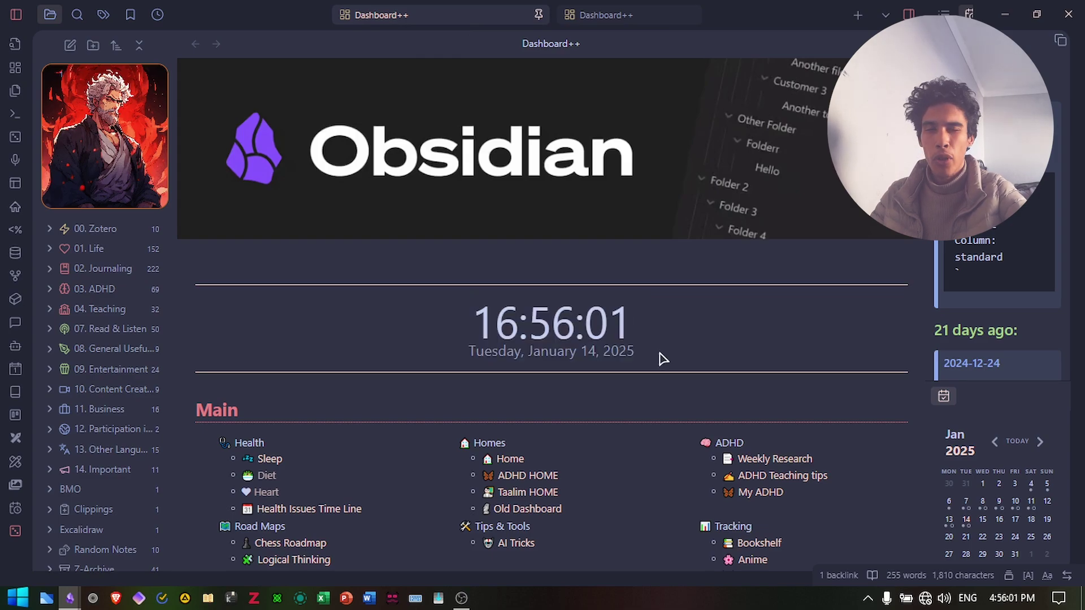
- Scroll down through the Main links, Personal Projects and Vault Info sections of the dashboard
{"action": "scroll", "coordinate": [663, 359], "scroll_direction": "down", "scroll_amount": 3}
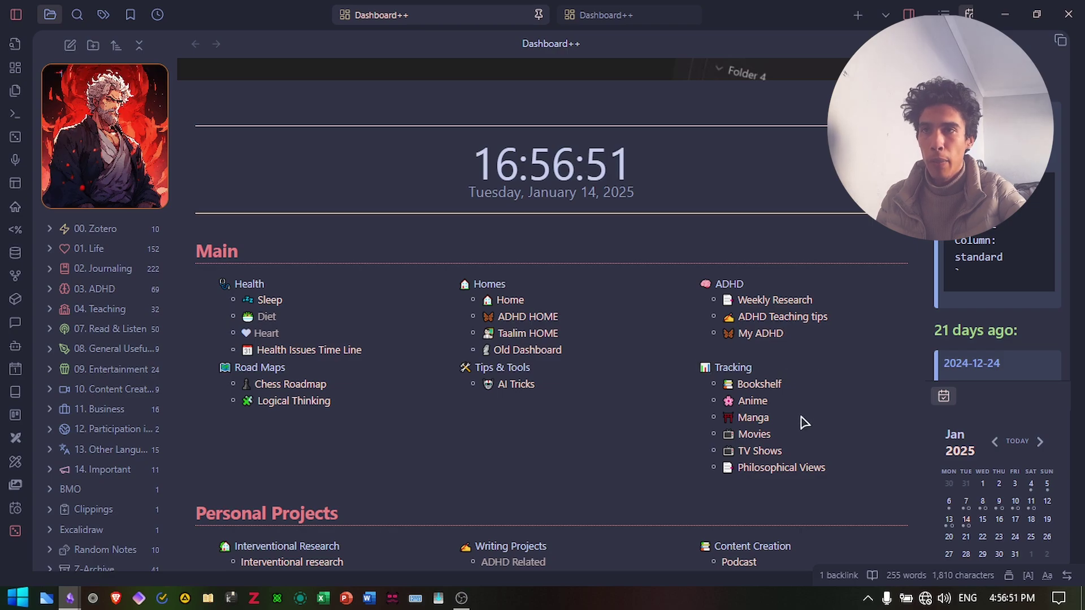
{"action": "scroll", "coordinate": [836, 465], "scroll_direction": "down", "scroll_amount": 4}
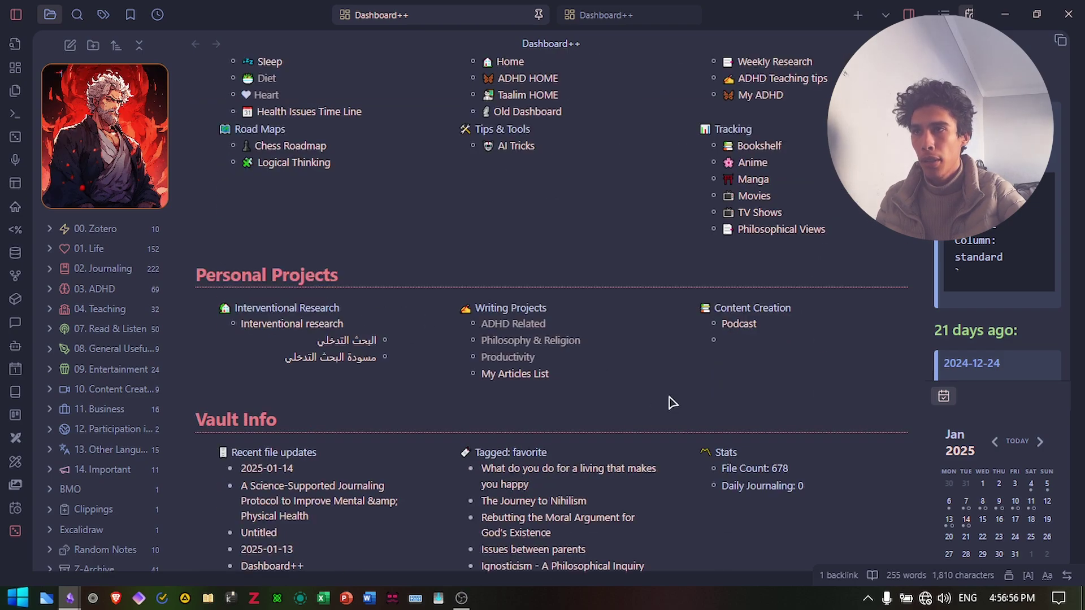
{"action": "scroll", "coordinate": [492, 368], "scroll_direction": "down", "scroll_amount": 3}
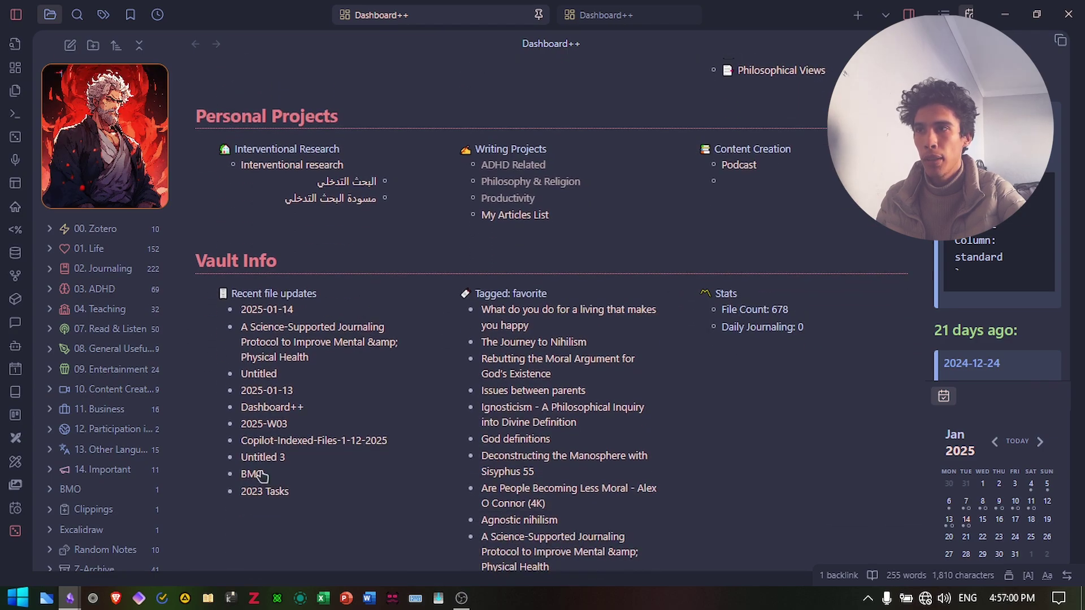
{"action": "scroll", "coordinate": [543, 339], "scroll_direction": "down", "scroll_amount": 3}
{"action": "scroll", "coordinate": [650, 396], "scroll_direction": "up", "scroll_amount": 1}
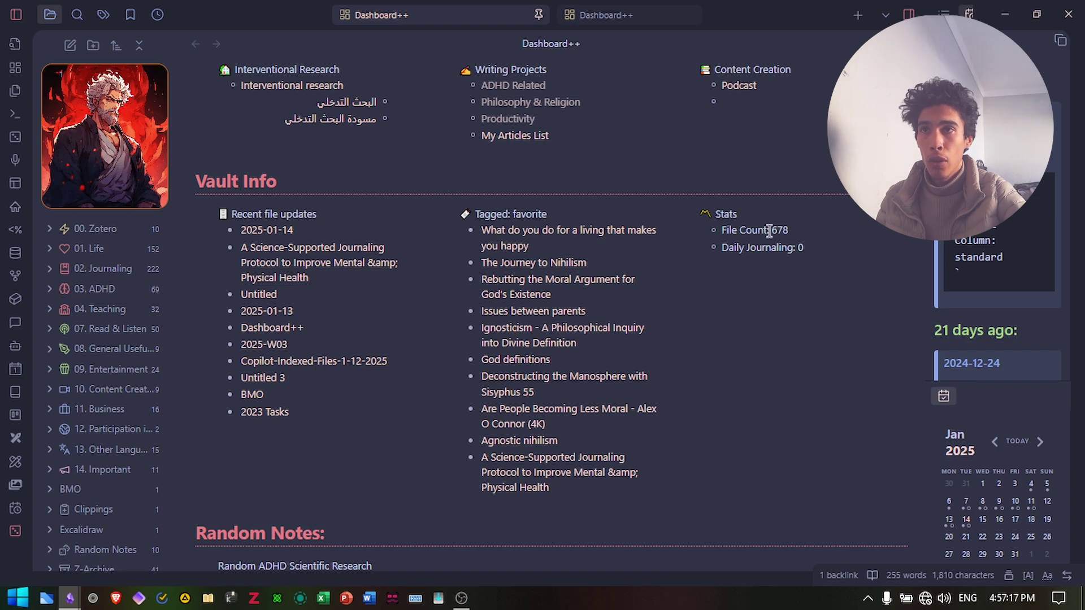
{"action": "scroll", "coordinate": [769, 230], "scroll_direction": "down", "scroll_amount": 3}
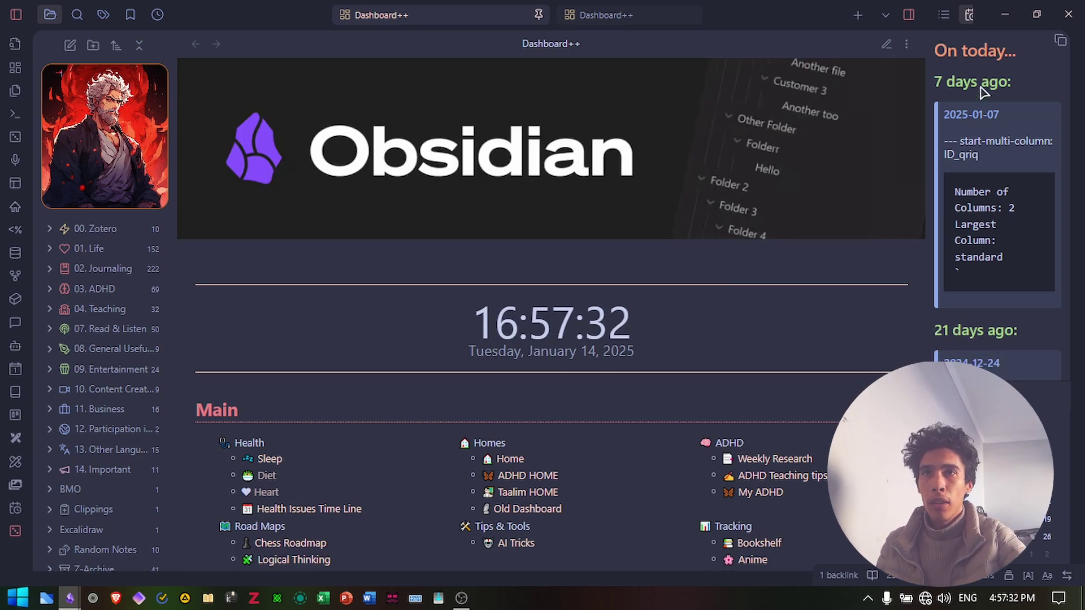
- Browse the On today sidebar, then open today's 2025-01-14 daily note in a new tab with Alt+D
{"action": "scroll", "coordinate": [982, 121], "scroll_direction": "down", "scroll_amount": 5}
{"action": "scroll", "coordinate": [982, 123], "scroll_direction": "up", "scroll_amount": 5}
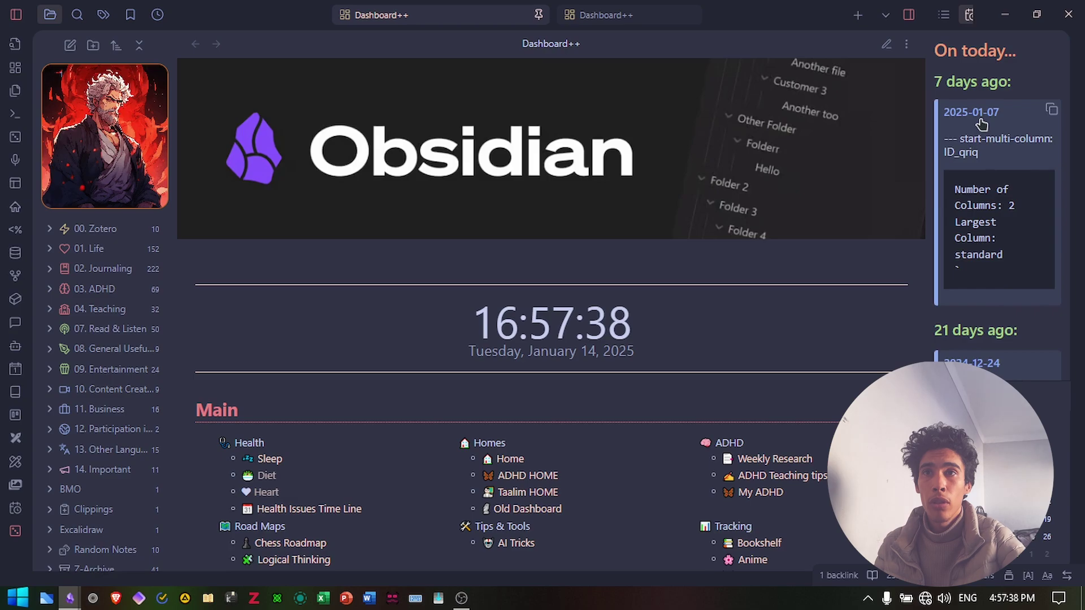
{"action": "scroll", "coordinate": [982, 124], "scroll_direction": "down", "scroll_amount": 5}
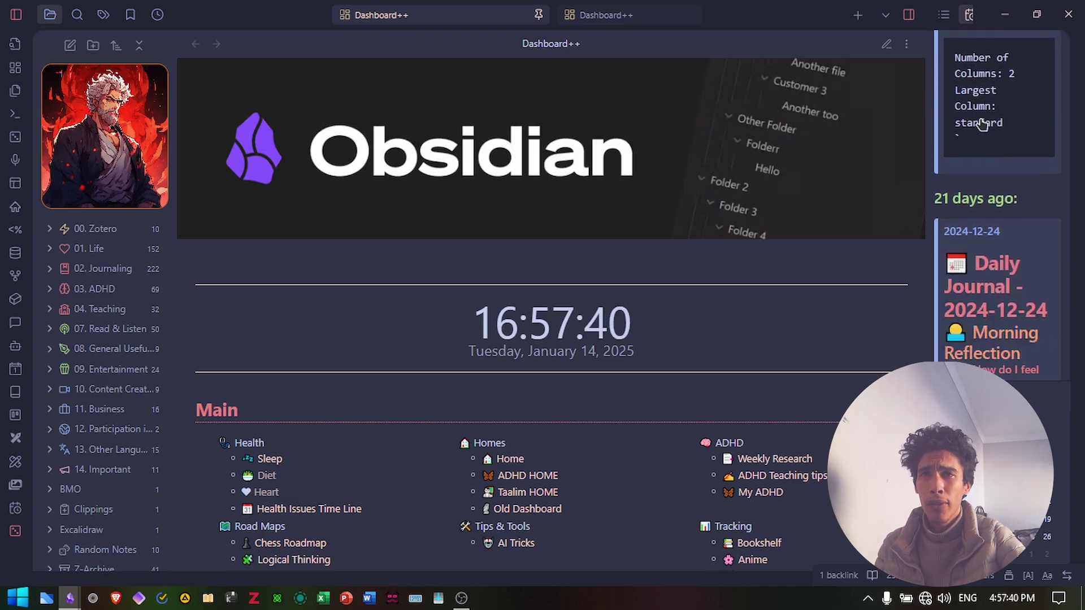
{"action": "scroll", "coordinate": [981, 123], "scroll_direction": "down", "scroll_amount": 10}
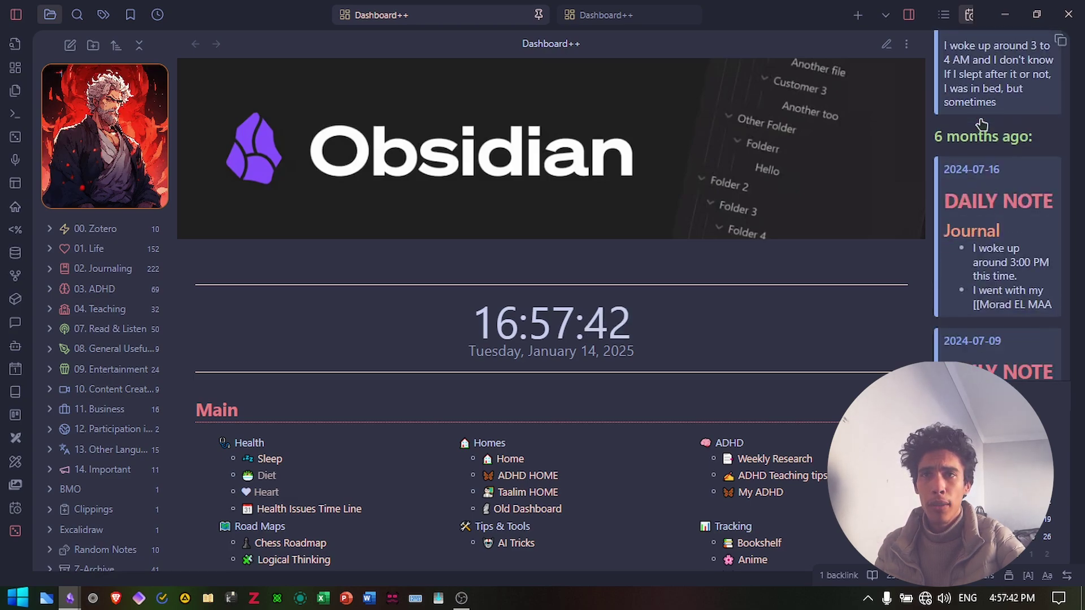
{"action": "scroll", "coordinate": [981, 124], "scroll_direction": "down", "scroll_amount": 2}
{"action": "scroll", "coordinate": [981, 123], "scroll_direction": "up", "scroll_amount": 15}
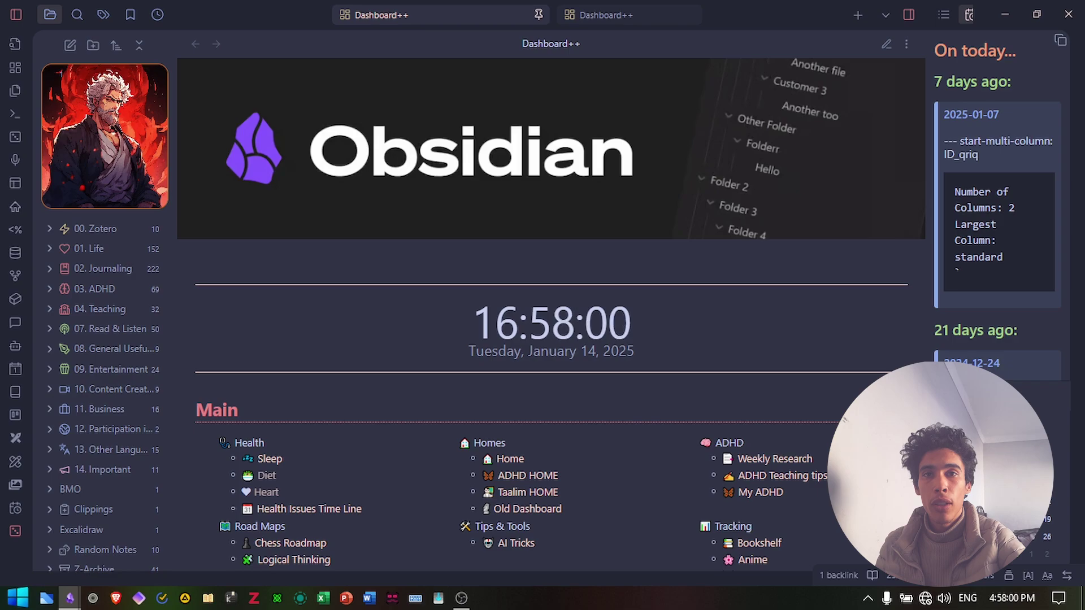
{"action": "key", "text": "ctrl+t"}
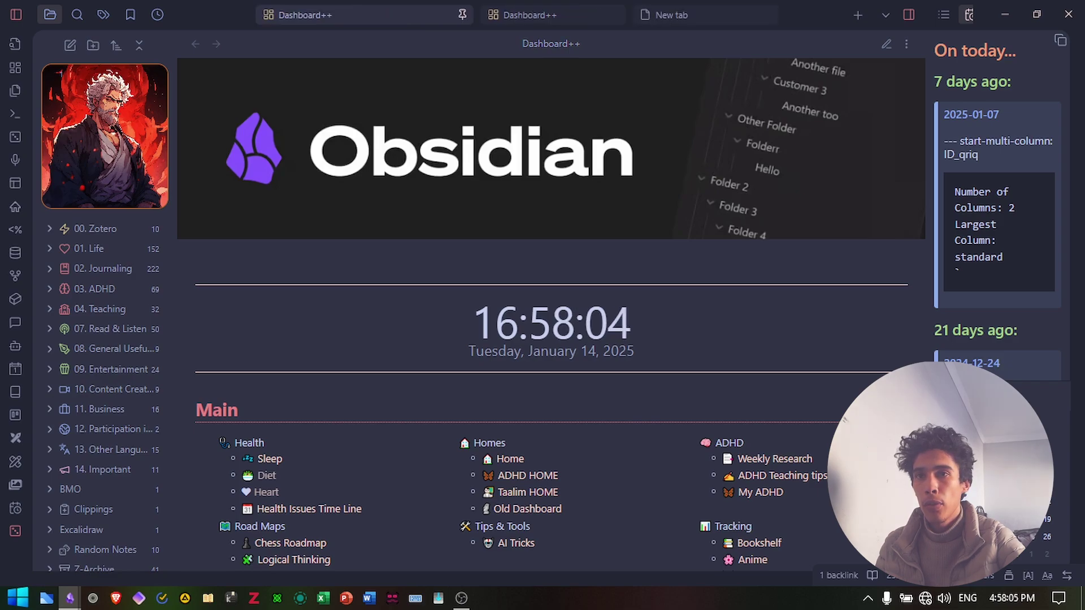
{"action": "key", "text": "alt+d"}
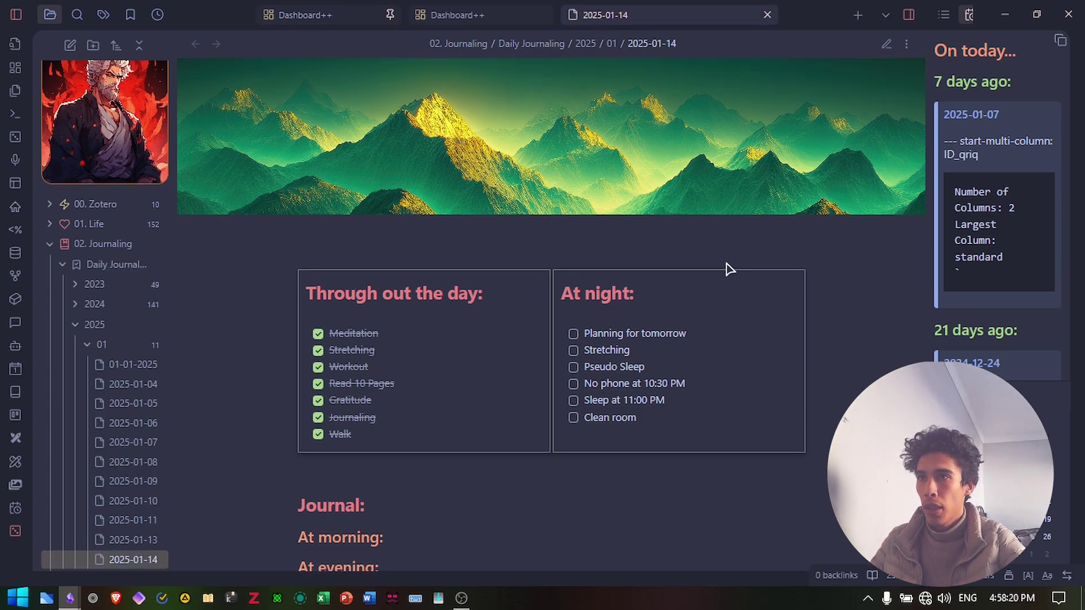
- Scroll down through the daily note's Journal headings and back up
{"action": "scroll", "coordinate": [729, 269], "scroll_direction": "down", "scroll_amount": 2}
{"action": "scroll", "coordinate": [729, 270], "scroll_direction": "down", "scroll_amount": 1}
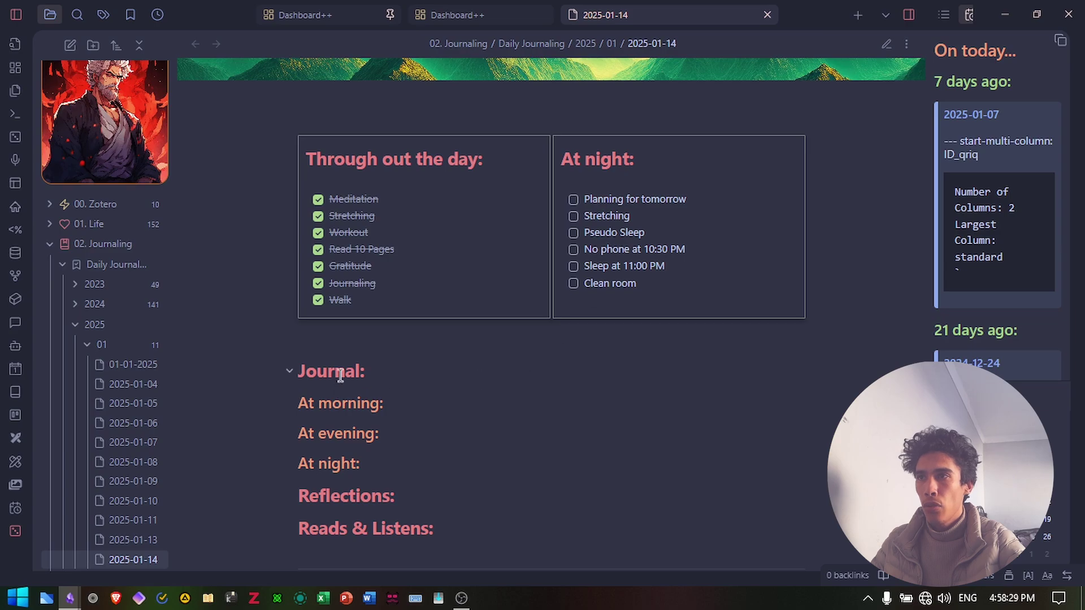
{"action": "scroll", "coordinate": [344, 385], "scroll_direction": "down", "scroll_amount": 2}
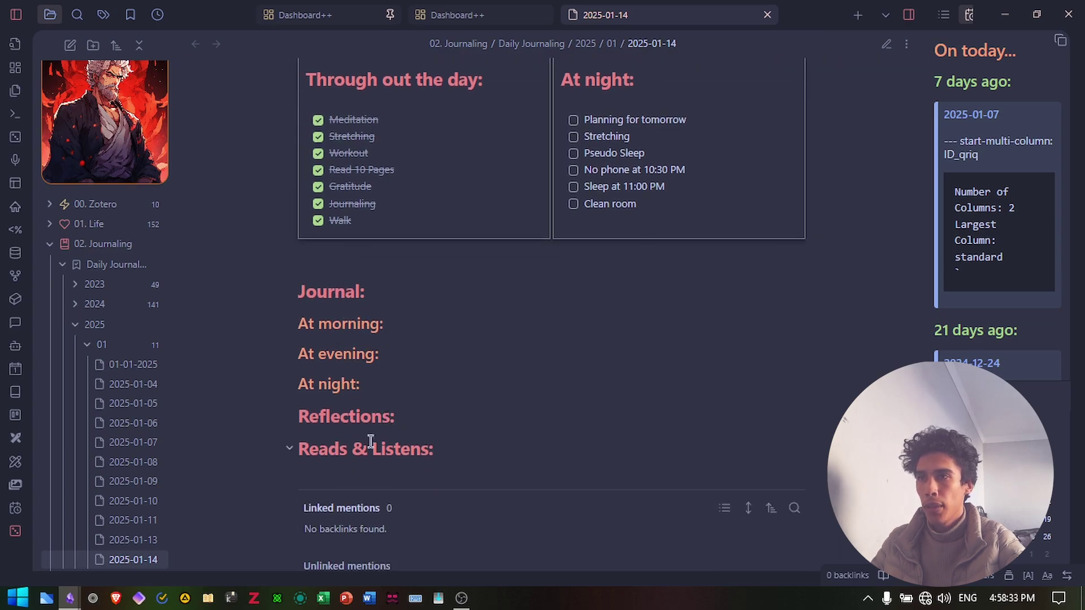
{"action": "scroll", "coordinate": [504, 392], "scroll_direction": "up", "scroll_amount": 4}
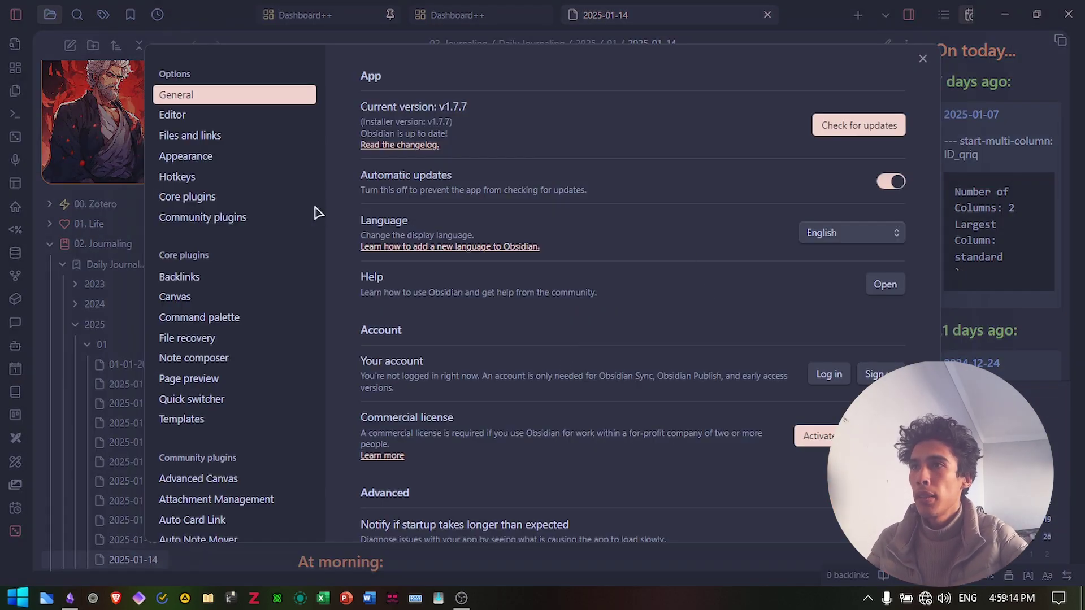
- Review Appearance, keeping the AnuPpuccin theme and the enabled Cardsv3, dashboard and dashboard-ReadLineLength snippets
{"action": "left_click", "coordinate": [290, 156]}
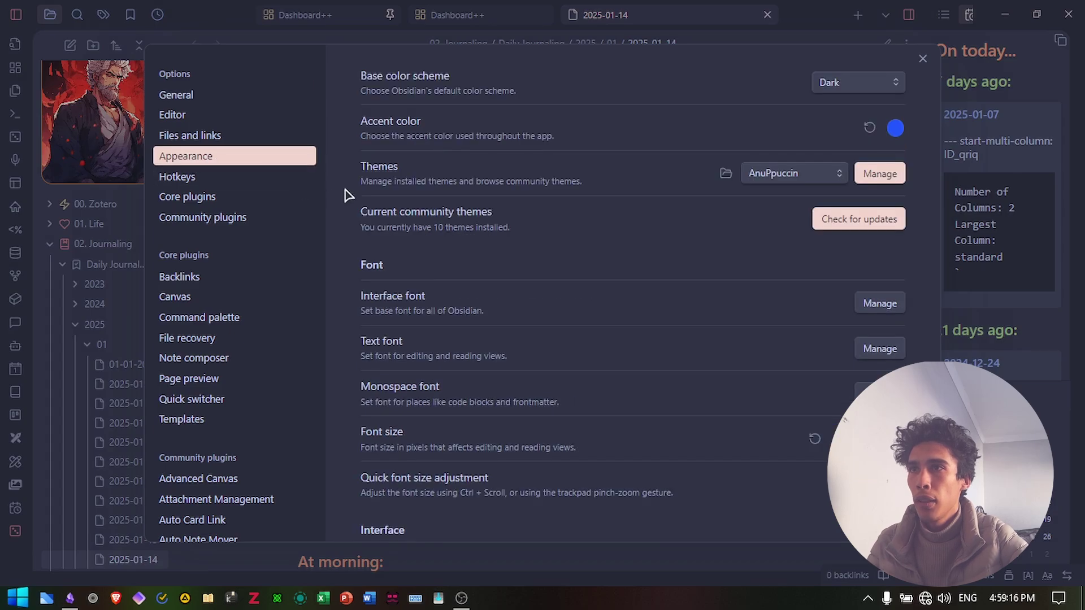
{"action": "left_click", "coordinate": [774, 173]}
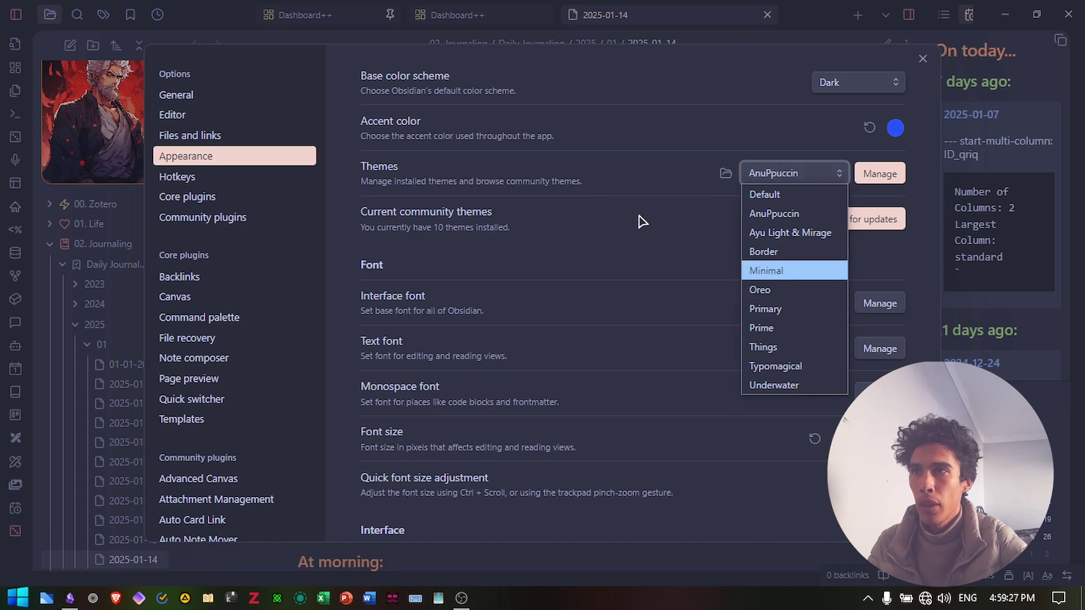
{"action": "scroll", "coordinate": [621, 232], "scroll_direction": "down", "scroll_amount": 2}
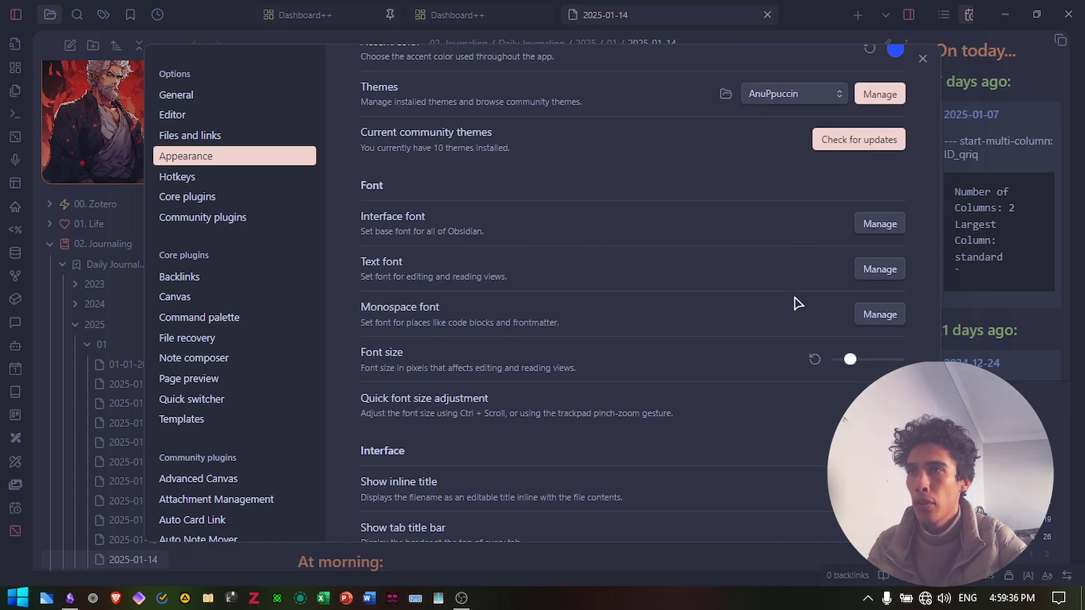
{"action": "scroll", "coordinate": [796, 303], "scroll_direction": "down", "scroll_amount": 2}
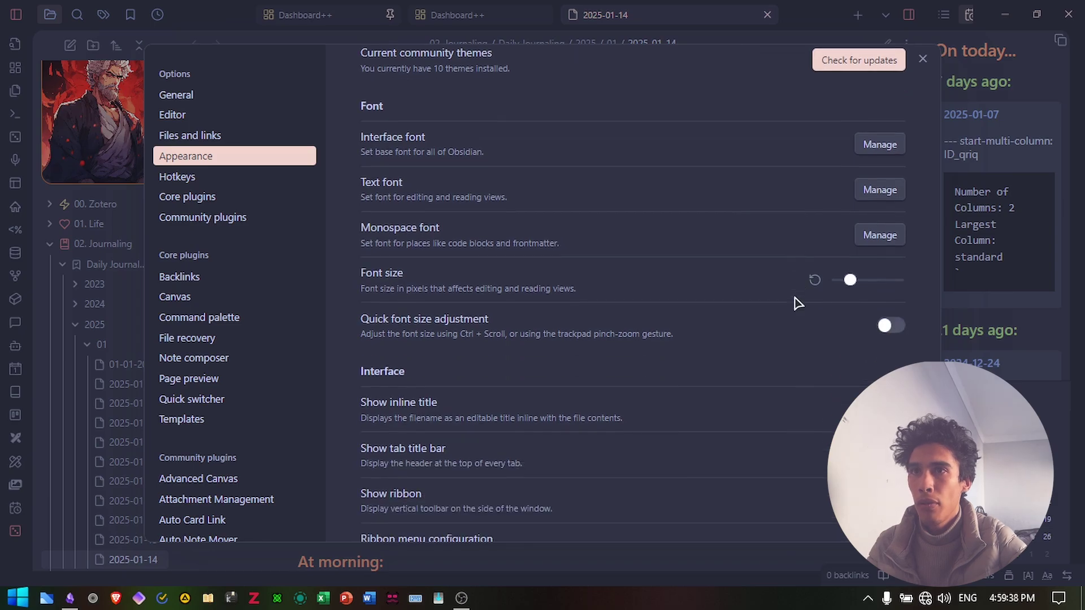
{"action": "scroll", "coordinate": [797, 303], "scroll_direction": "down", "scroll_amount": 10}
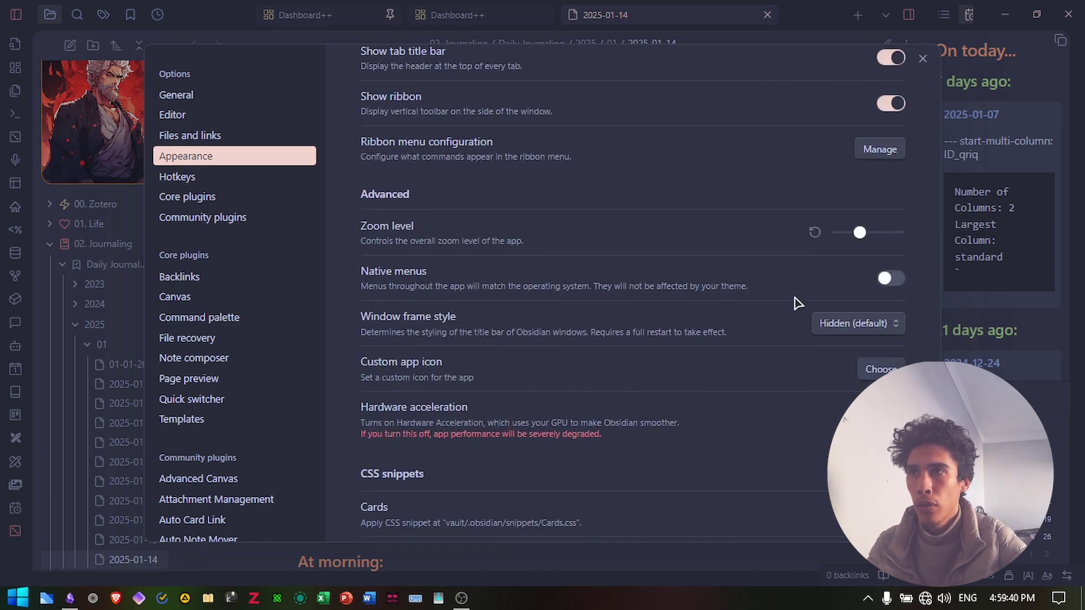
{"action": "scroll", "coordinate": [796, 304], "scroll_direction": "down", "scroll_amount": 12}
{"action": "scroll", "coordinate": [671, 290], "scroll_direction": "up", "scroll_amount": 7}
{"action": "scroll", "coordinate": [706, 291], "scroll_direction": "down", "scroll_amount": 1}
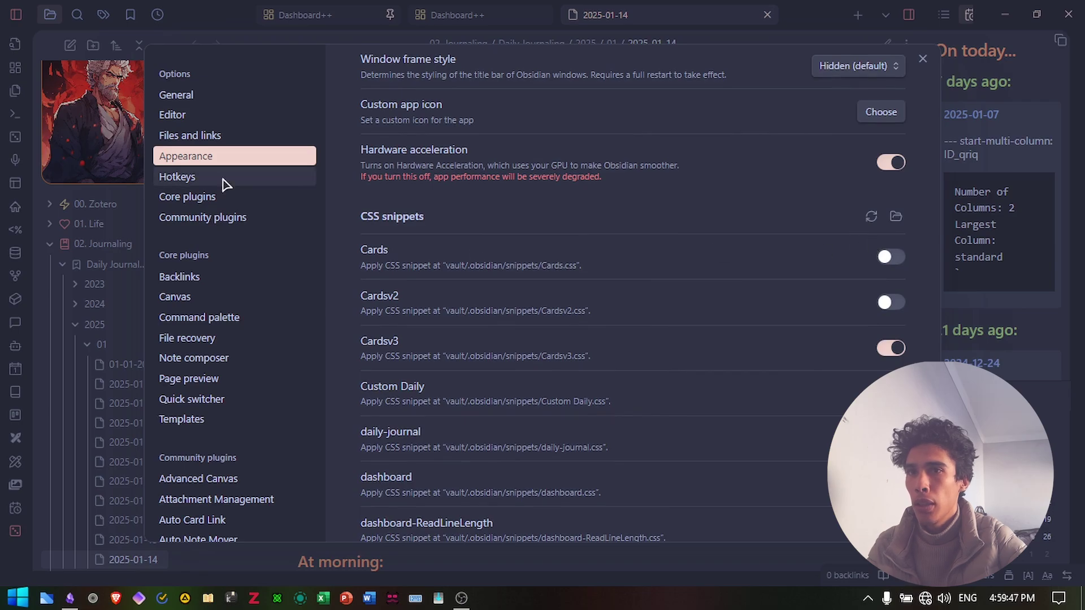
{"action": "scroll", "coordinate": [734, 321], "scroll_direction": "down", "scroll_amount": 3}
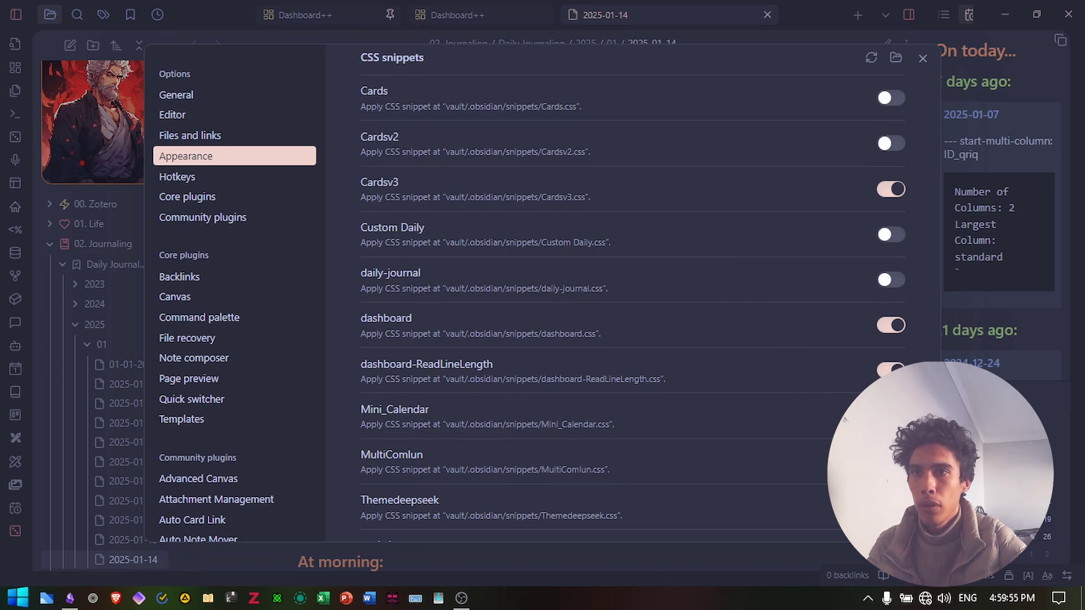
{"action": "left_click", "coordinate": [249, 202]}
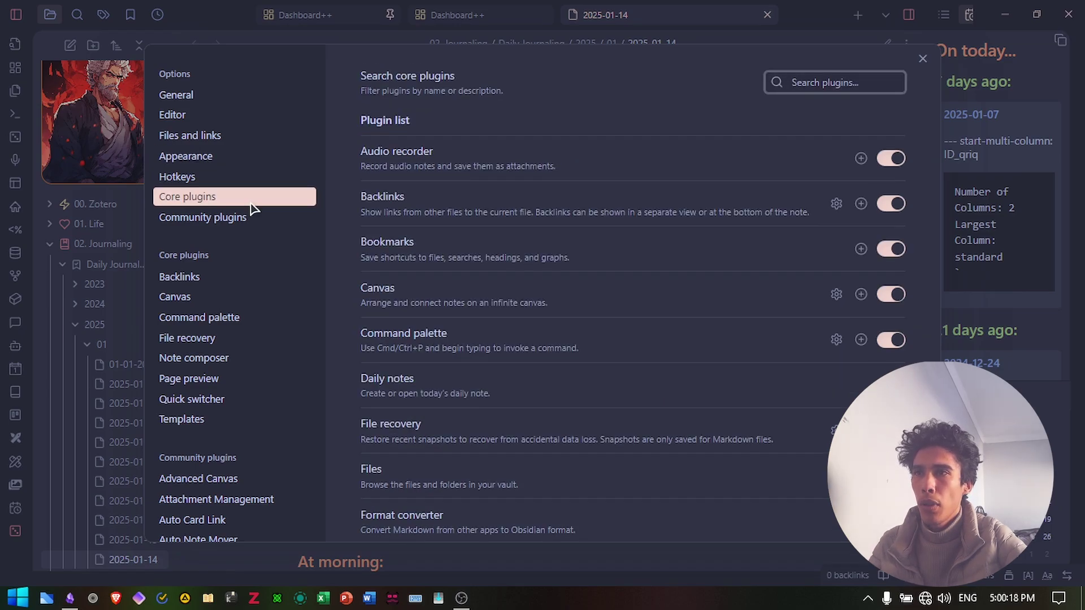
- Look over the 48 installed community plugins in the Community plugins settings
{"action": "left_click", "coordinate": [250, 225]}
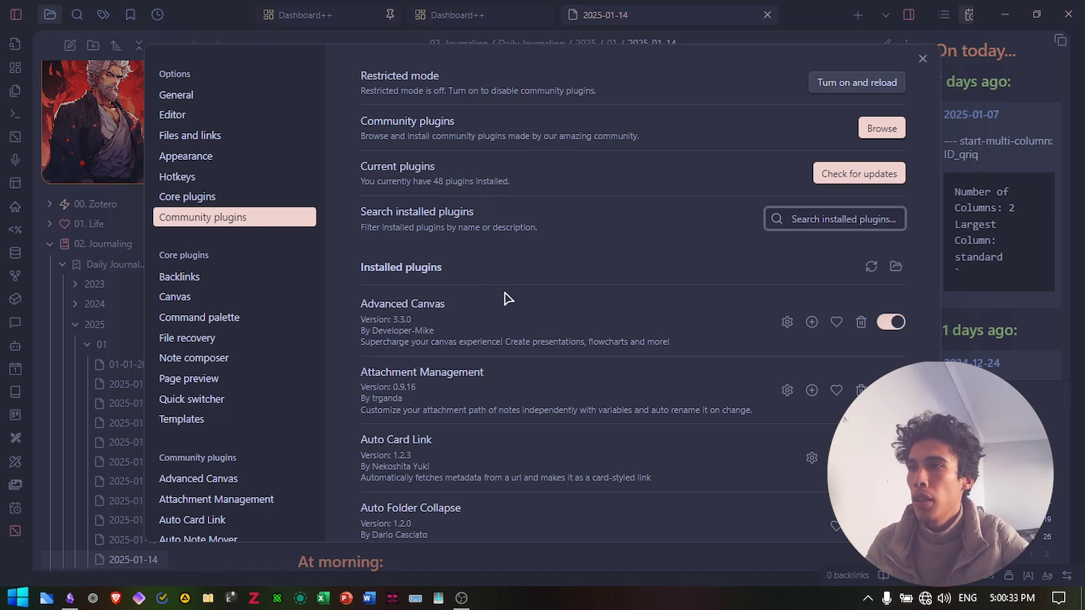
{"action": "scroll", "coordinate": [249, 158], "scroll_direction": "down", "scroll_amount": 7}
{"action": "scroll", "coordinate": [222, 213], "scroll_direction": "up", "scroll_amount": 2}
{"action": "scroll", "coordinate": [218, 235], "scroll_direction": "down", "scroll_amount": 5}
{"action": "scroll", "coordinate": [217, 230], "scroll_direction": "down", "scroll_amount": 6}
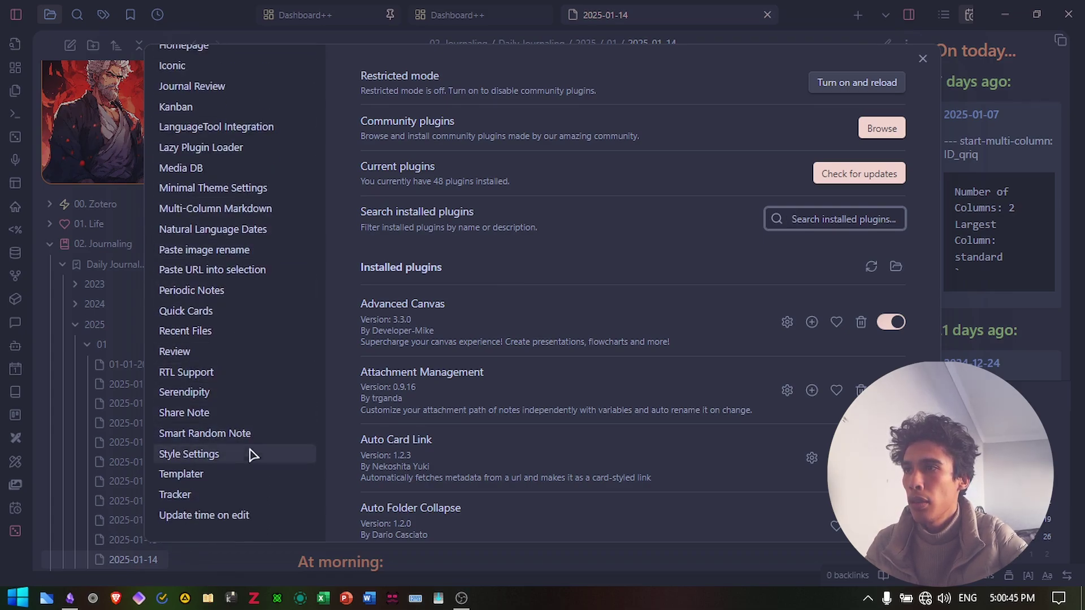
{"action": "scroll", "coordinate": [258, 421], "scroll_direction": "up", "scroll_amount": 10}
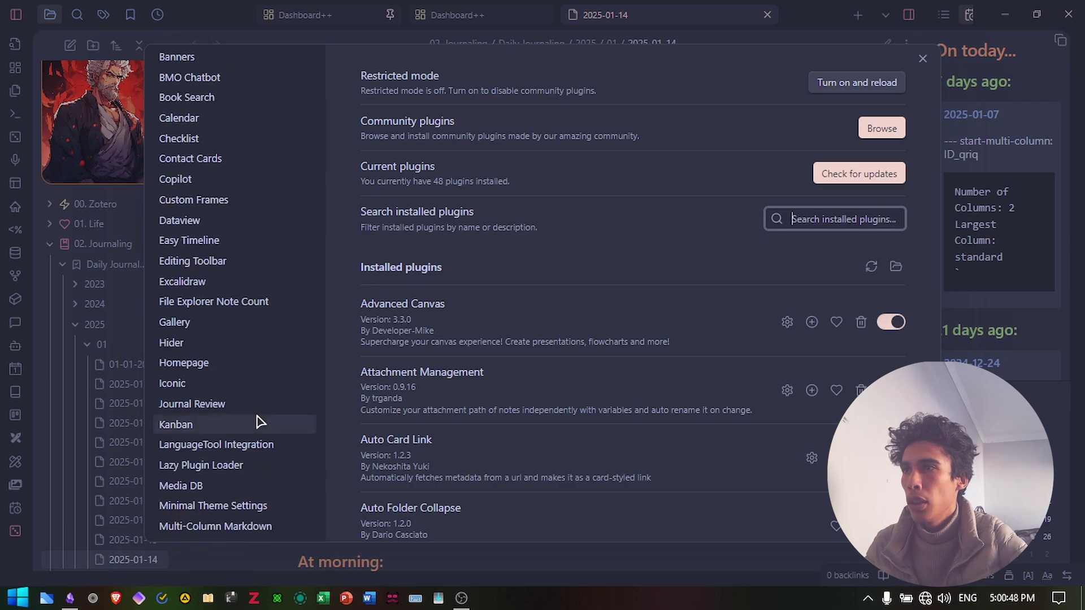
{"action": "scroll", "coordinate": [257, 309], "scroll_direction": "down", "scroll_amount": 3}
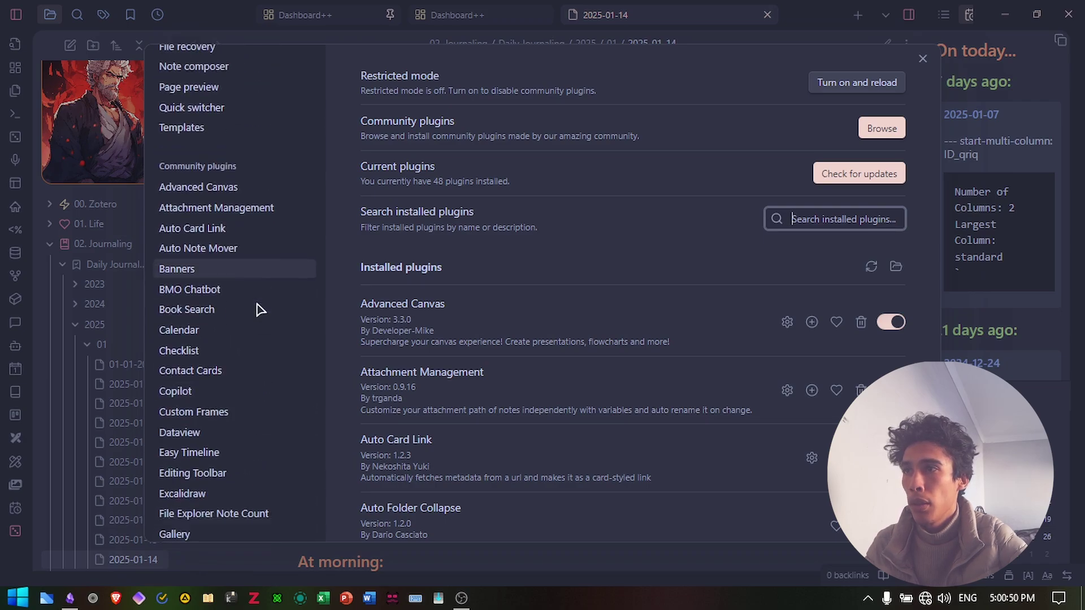
{"action": "scroll", "coordinate": [255, 307], "scroll_direction": "down", "scroll_amount": 3}
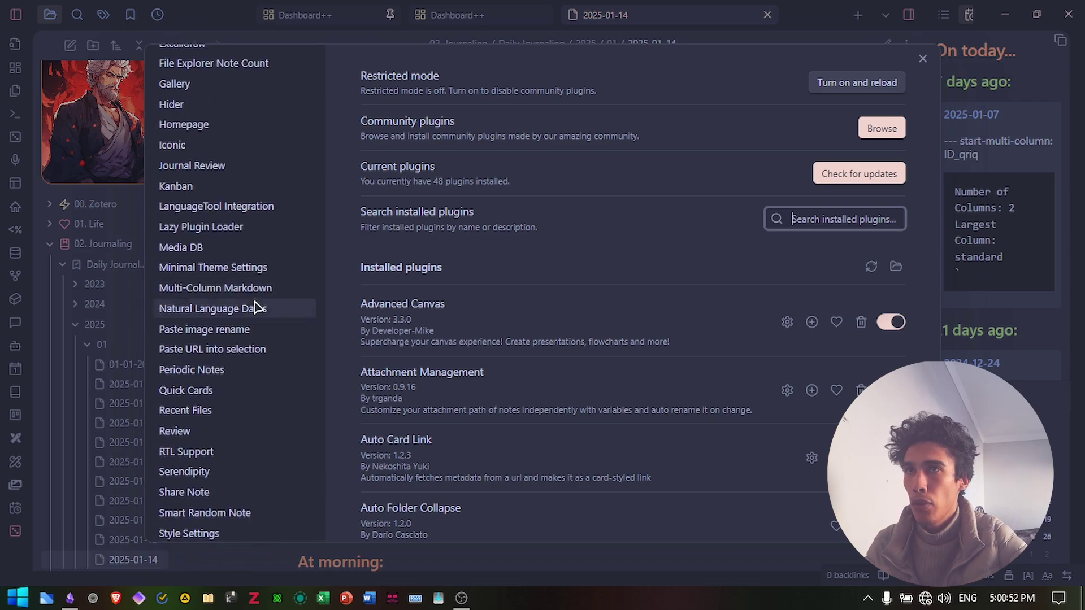
- Close settings and return to the top of the 2025-01-14 daily note
{"action": "key", "text": "Escape"}
{"action": "scroll", "coordinate": [795, 222], "scroll_direction": "down", "scroll_amount": 5}
{"action": "scroll", "coordinate": [855, 199], "scroll_direction": "up", "scroll_amount": 1}
{"action": "scroll", "coordinate": [854, 199], "scroll_direction": "up", "scroll_amount": 5}
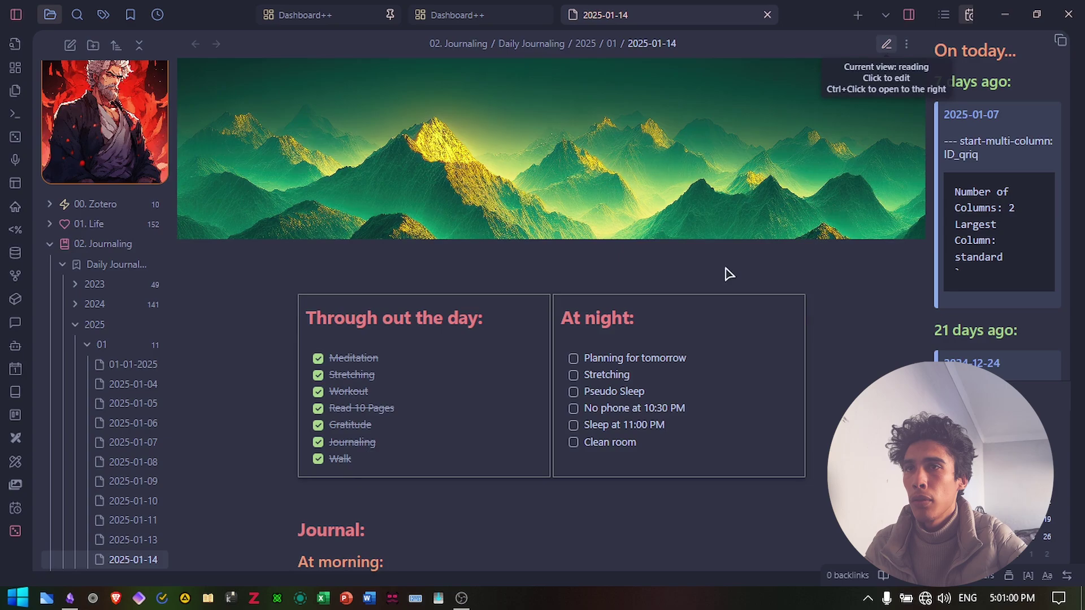
- Switch the 2025-01-14 note to editing view with Ctrl+E, showing its banner, created and updated properties
{"action": "key", "text": "ctrl+e"}
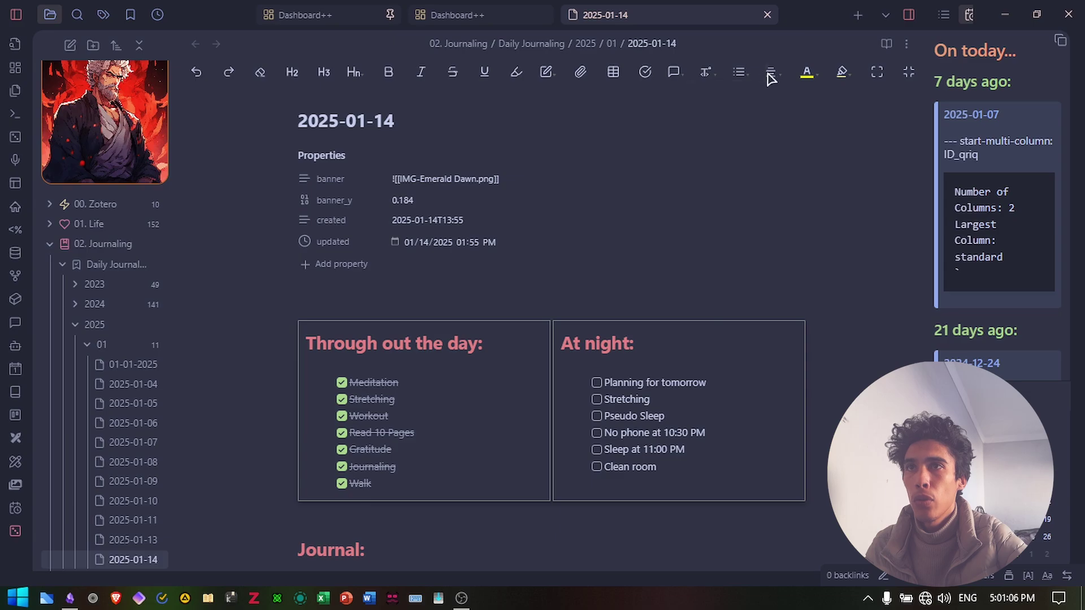
{"action": "mouse_move", "coordinate": [816, 80]}
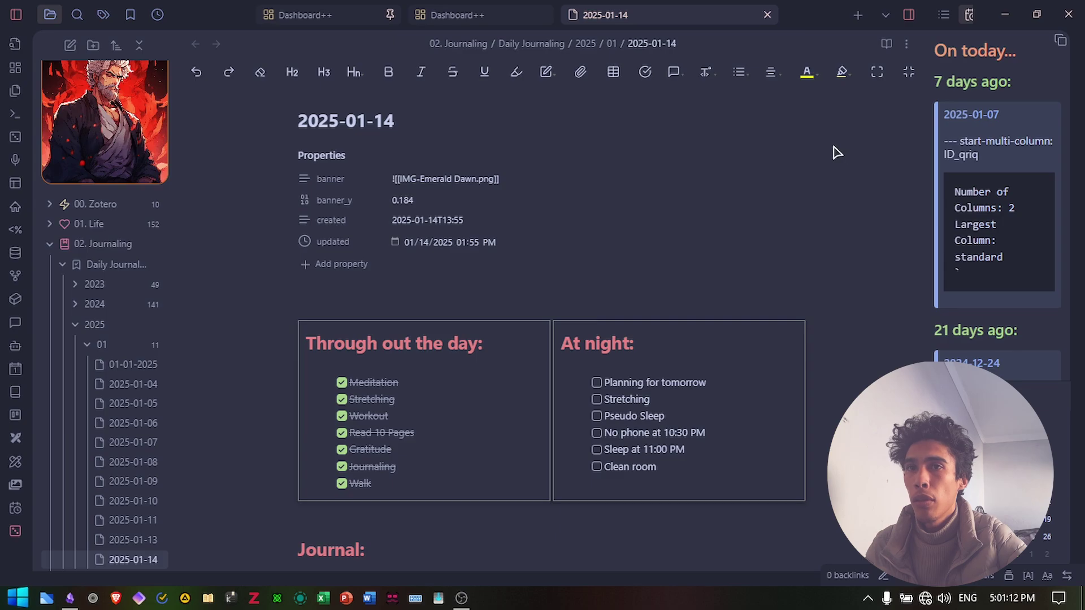
{"action": "scroll", "coordinate": [840, 156], "scroll_direction": "down", "scroll_amount": 10}
{"action": "scroll", "coordinate": [840, 156], "scroll_direction": "up", "scroll_amount": 7}
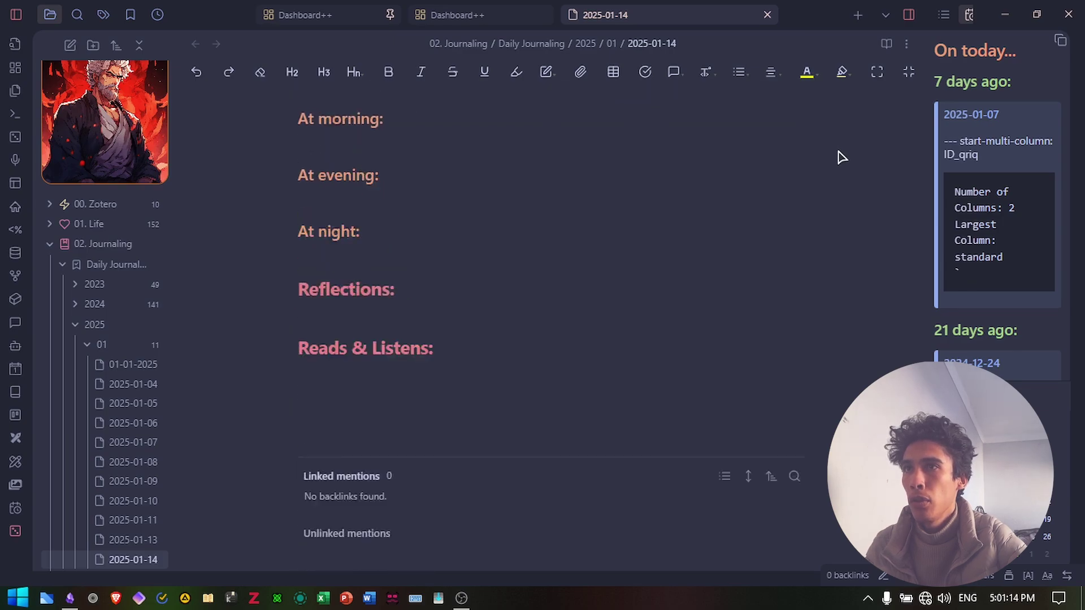
{"action": "scroll", "coordinate": [840, 156], "scroll_direction": "up", "scroll_amount": 3}
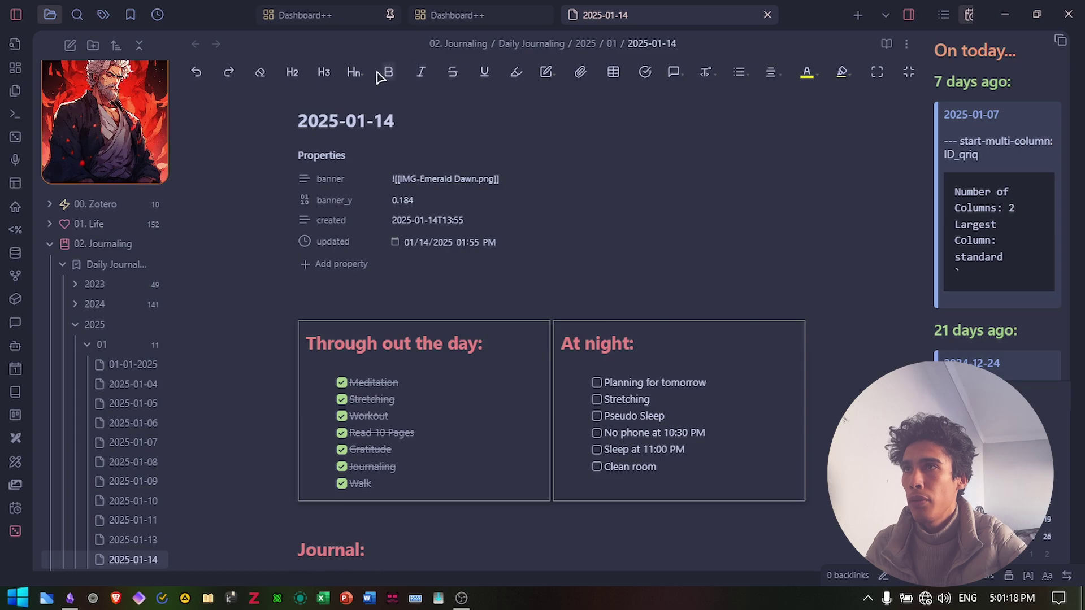
{"action": "scroll", "coordinate": [791, 157], "scroll_direction": "down", "scroll_amount": 2}
{"action": "scroll", "coordinate": [800, 157], "scroll_direction": "up", "scroll_amount": 2}
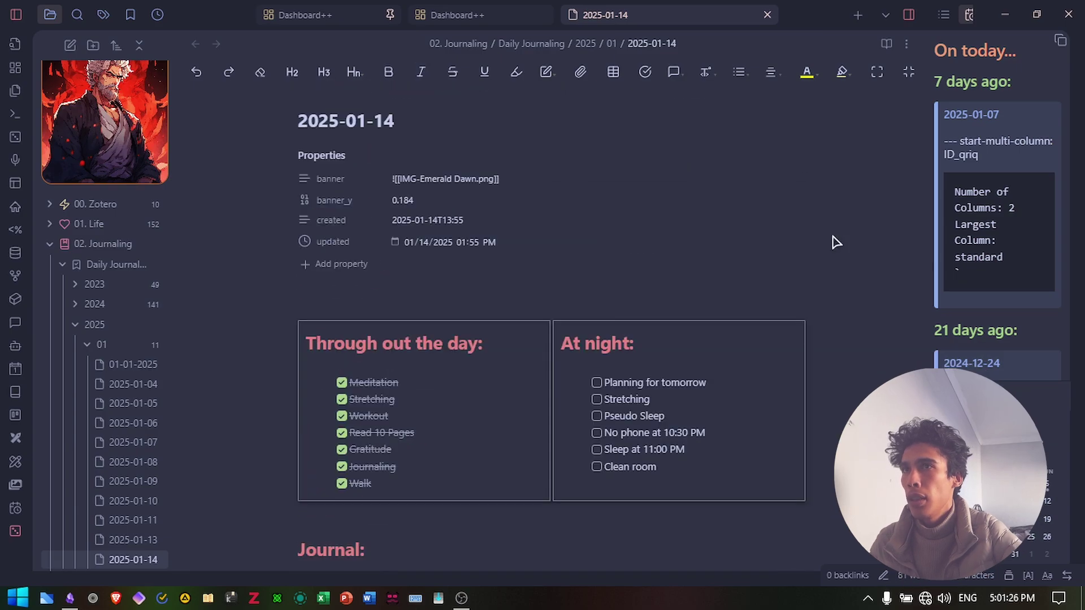
- Close the 2025-01-14 daily note's tab to return to Dashboard++
{"action": "left_click", "coordinate": [767, 16]}
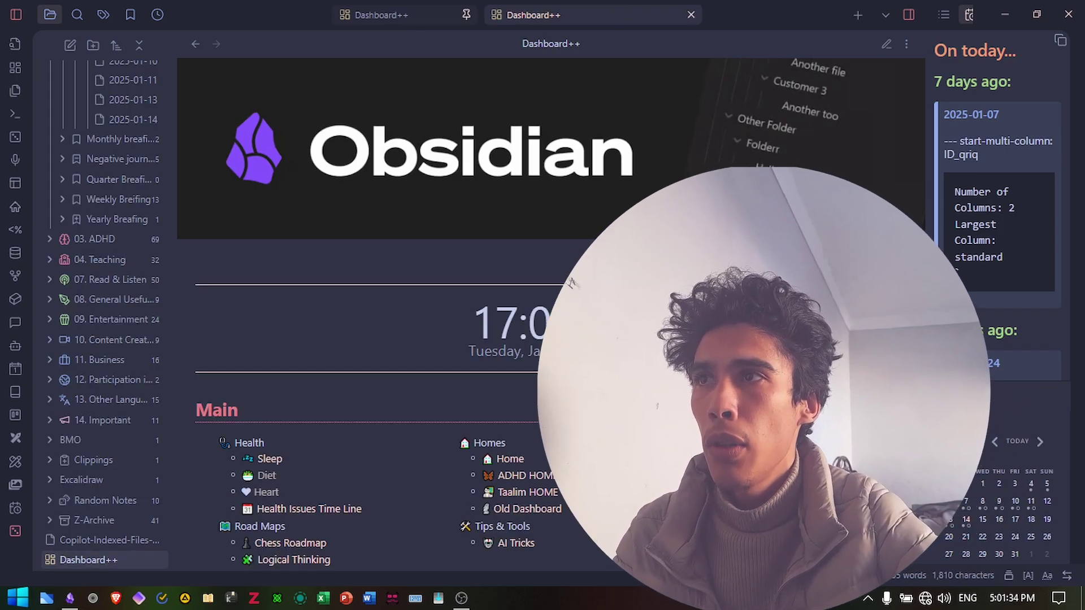
{"action": "scroll", "coordinate": [127, 140], "scroll_direction": "up", "scroll_amount": 10}
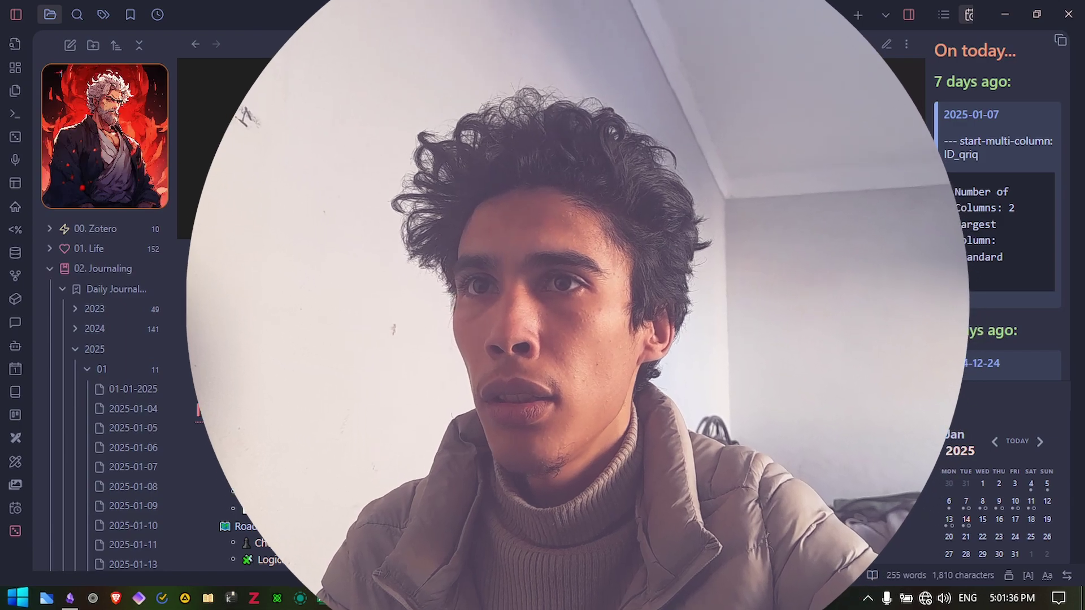